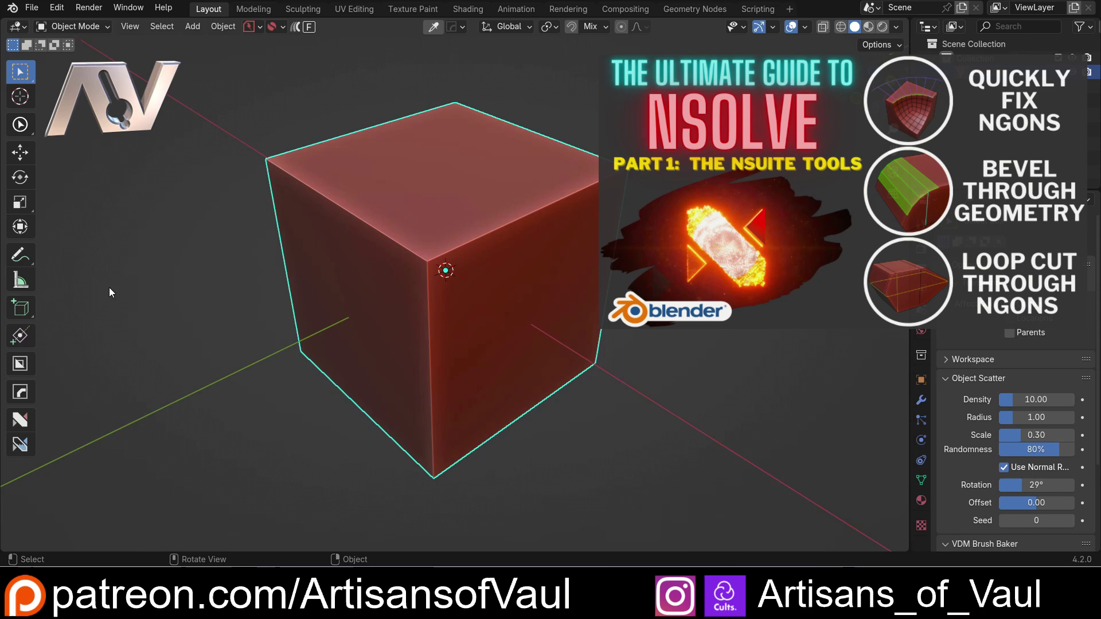
Activate the nSolve tool in Edit Mode, then reposition and enlarge its floating vertical tool strip
{"action": "left_click", "coordinate": [20, 420]}
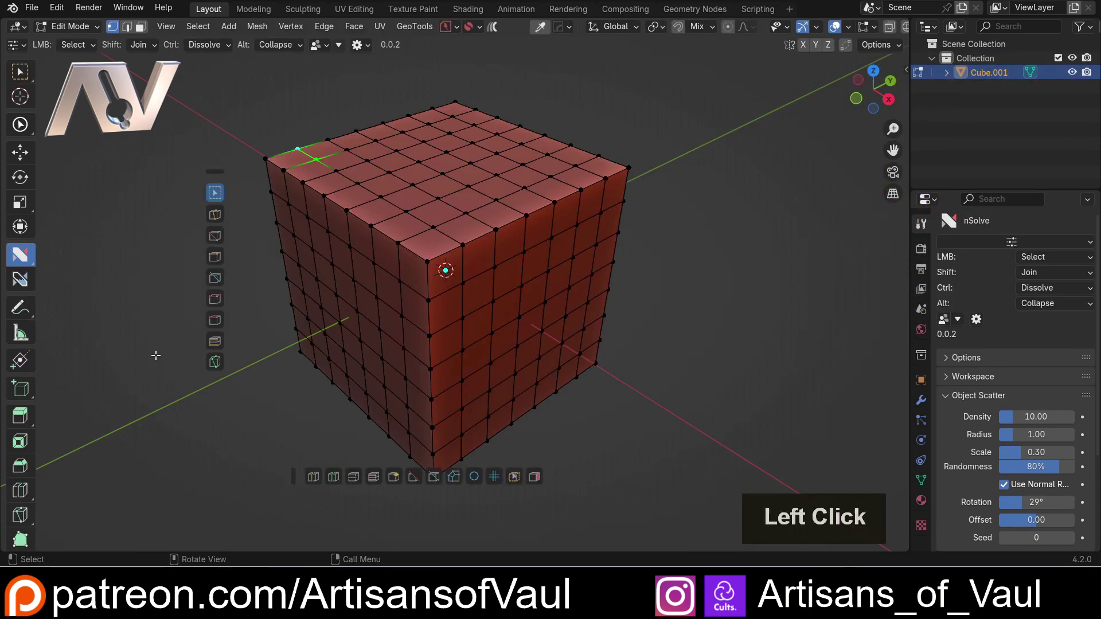
{"action": "left_click_drag", "start_coordinate": [217, 171], "coordinate": [233, 84]}
{"action": "key", "text": "s"}
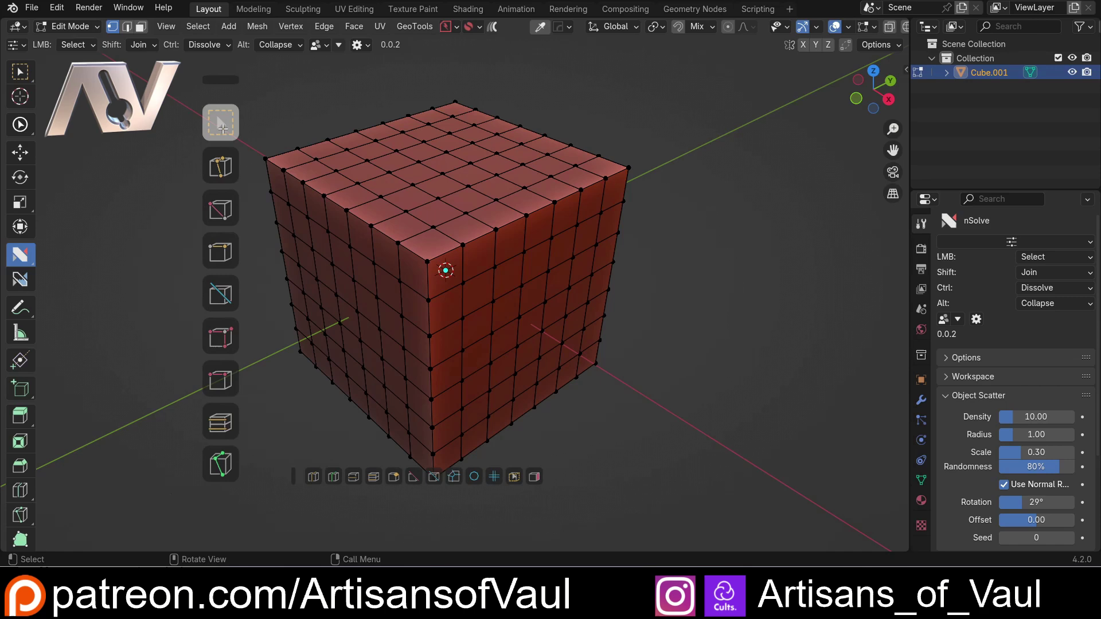
Box-select the visible vertices across the cube's top and upper front face in solid view
{"action": "middle_click_drag", "start_coordinate": [677, 351], "coordinate": [401, 150]}
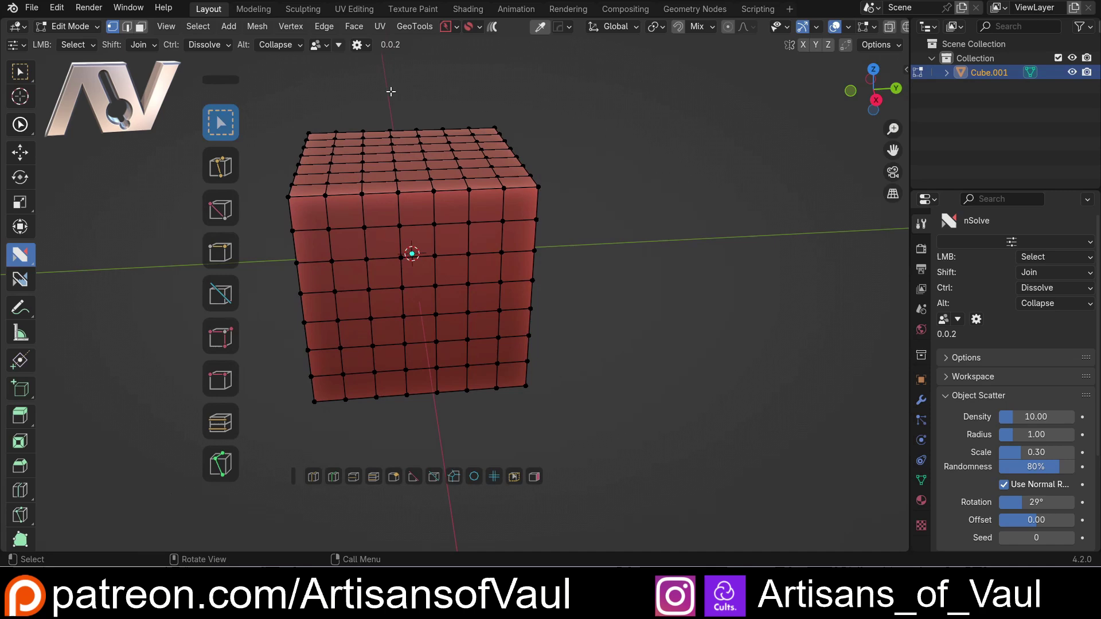
{"action": "left_click_drag", "start_coordinate": [357, 93], "coordinate": [632, 288]}
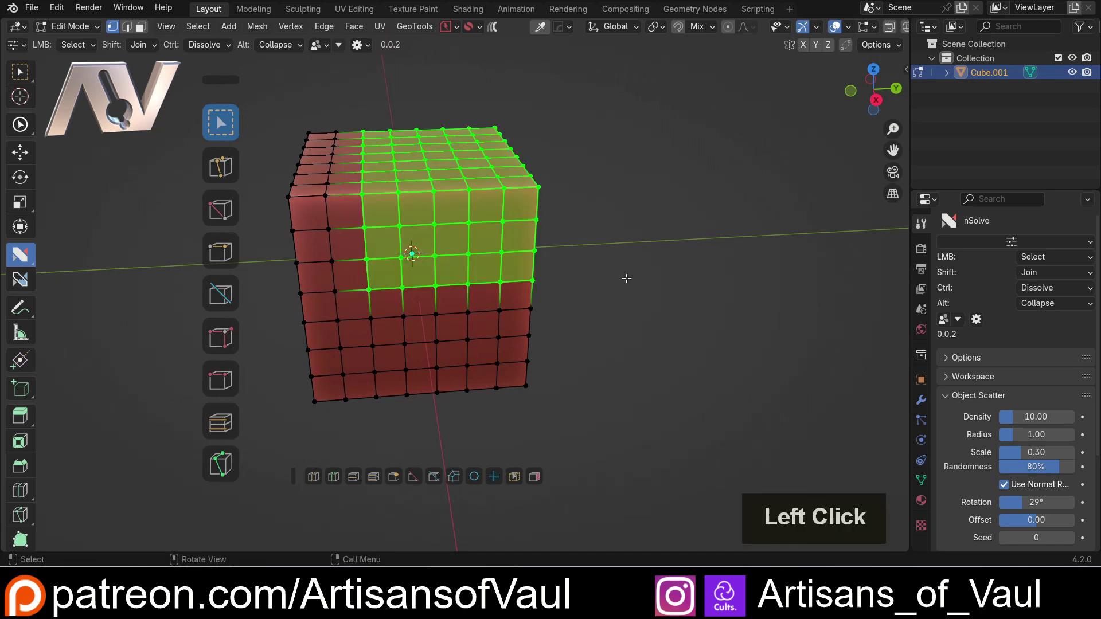
Box-select the cube's upper area through the mesh with X-ray on, then return to solid view and clear the selection
{"action": "key", "text": "shift+z"}
{"action": "middle_click_drag", "start_coordinate": [569, 187], "coordinate": [580, 191]}
{"action": "left_click", "coordinate": [352, 123]}
{"action": "left_click_drag", "start_coordinate": [352, 122], "coordinate": [577, 290]}
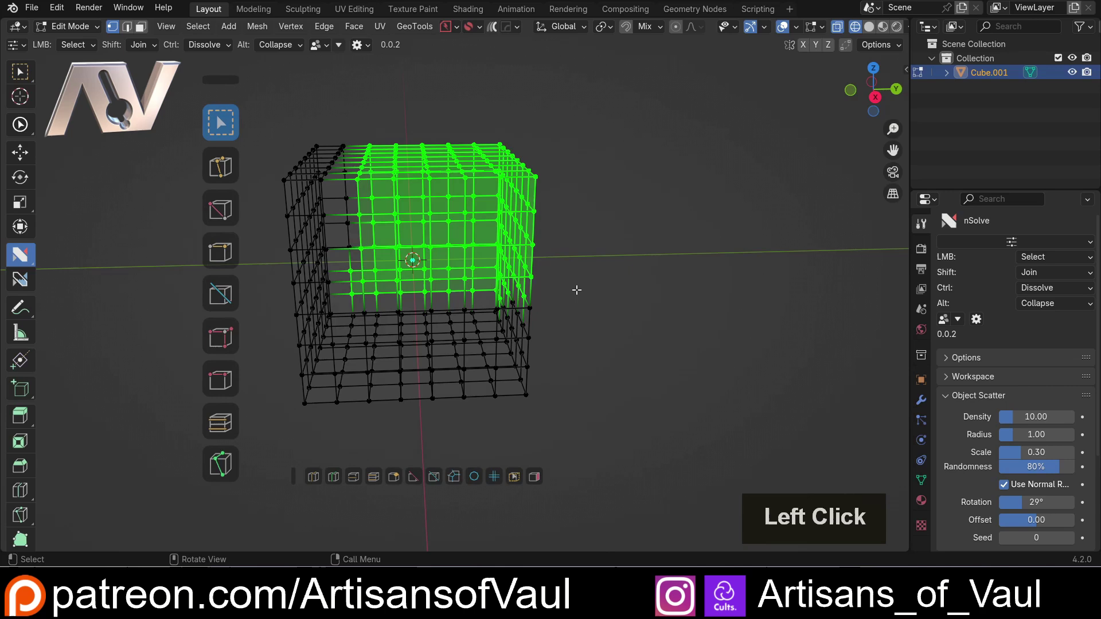
{"action": "middle_click_drag", "start_coordinate": [577, 290], "coordinate": [518, 248]}
{"action": "key", "text": "shift+z"}
{"action": "left_click", "coordinate": [511, 268]}
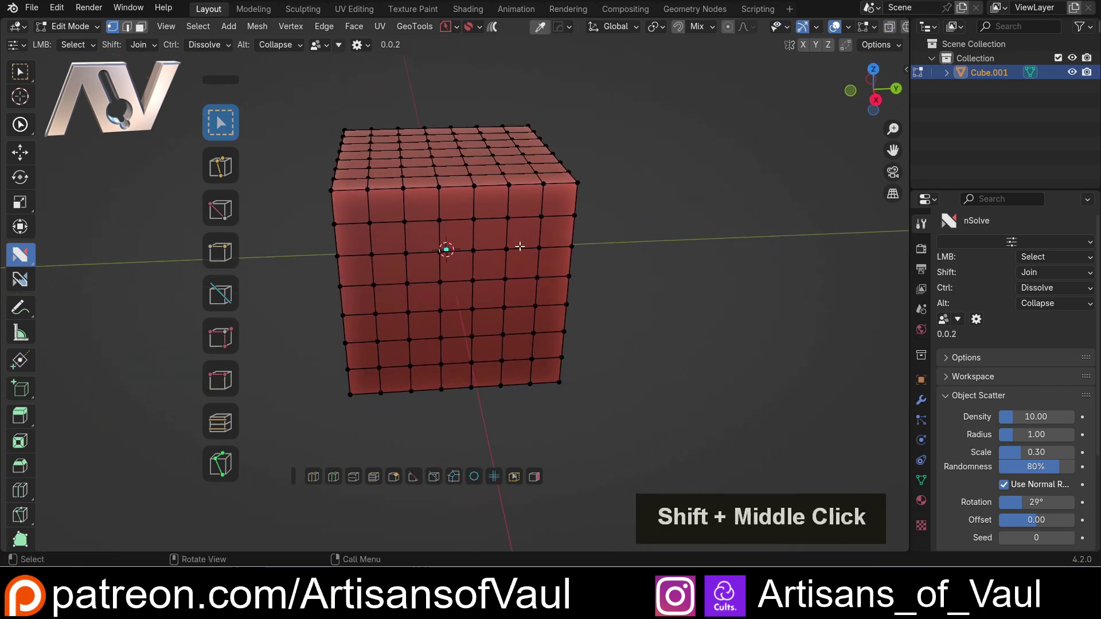
Align the view to the X axis and test a box selection over the face's upper-left area, leaving nothing selected
{"action": "left_click", "coordinate": [875, 102]}
{"action": "middle_click_drag", "start_coordinate": [300, 170], "coordinate": [300, 117], "text": "shift"}
{"action": "scroll", "coordinate": [300, 116], "scroll_direction": "up", "scroll_amount": 1}
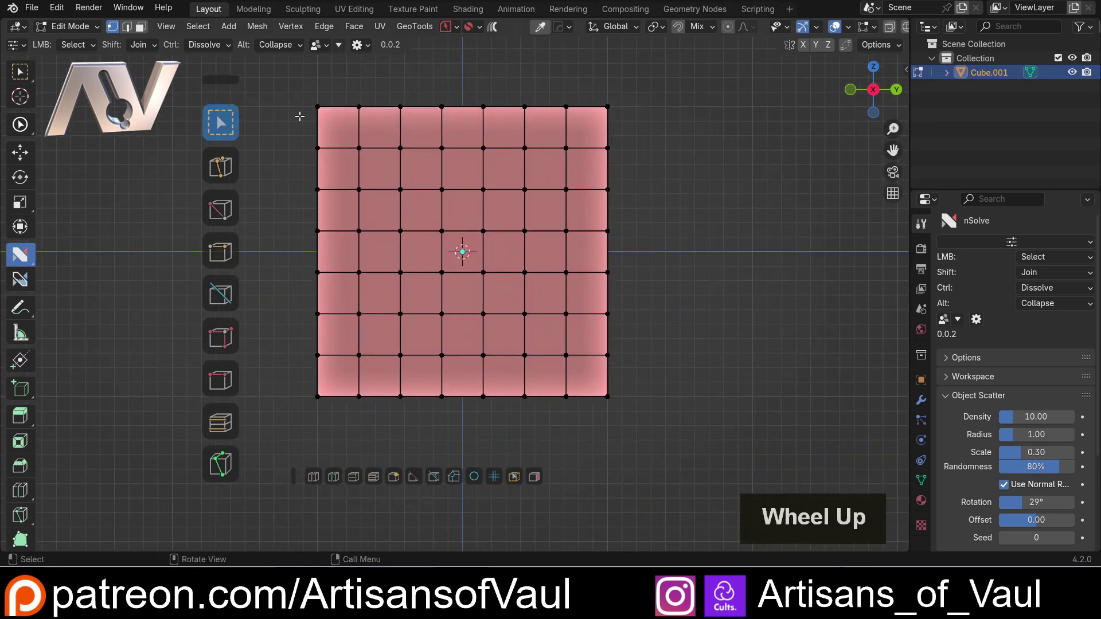
{"action": "left_click_drag", "start_coordinate": [297, 87], "coordinate": [508, 292]}
{"action": "left_click", "coordinate": [726, 280]}
Examine the nSolve Helper's nSolve, nSuite and nFlow sections, its mode switches and visibility toggles, with the nSolve section expanded at the end
{"action": "key", "text": "d"}
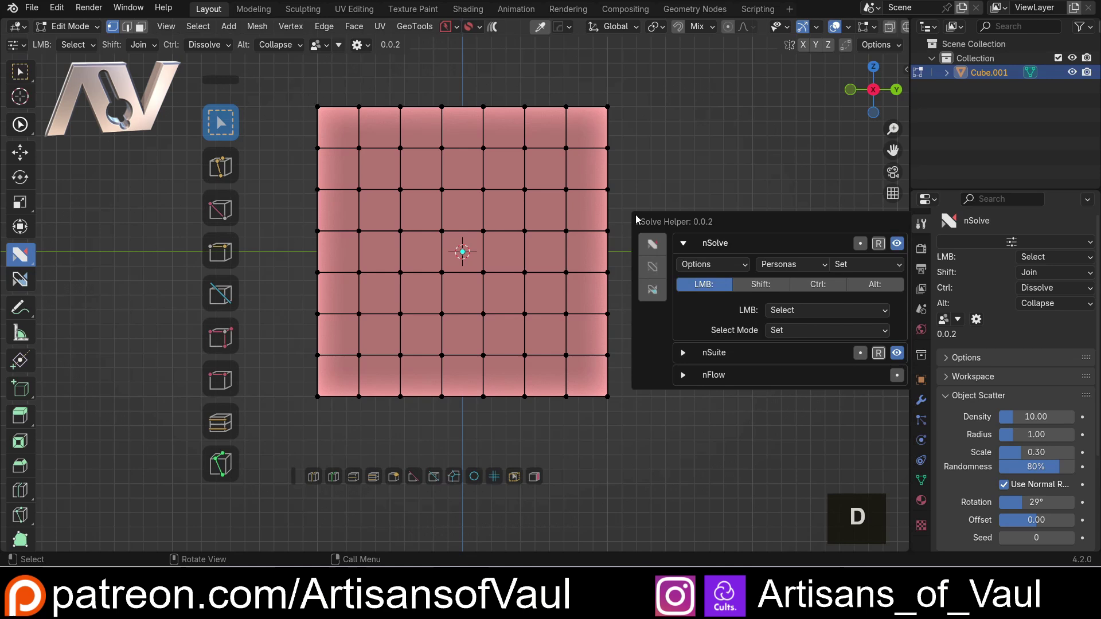
{"action": "left_click_drag", "start_coordinate": [637, 220], "coordinate": [660, 225]}
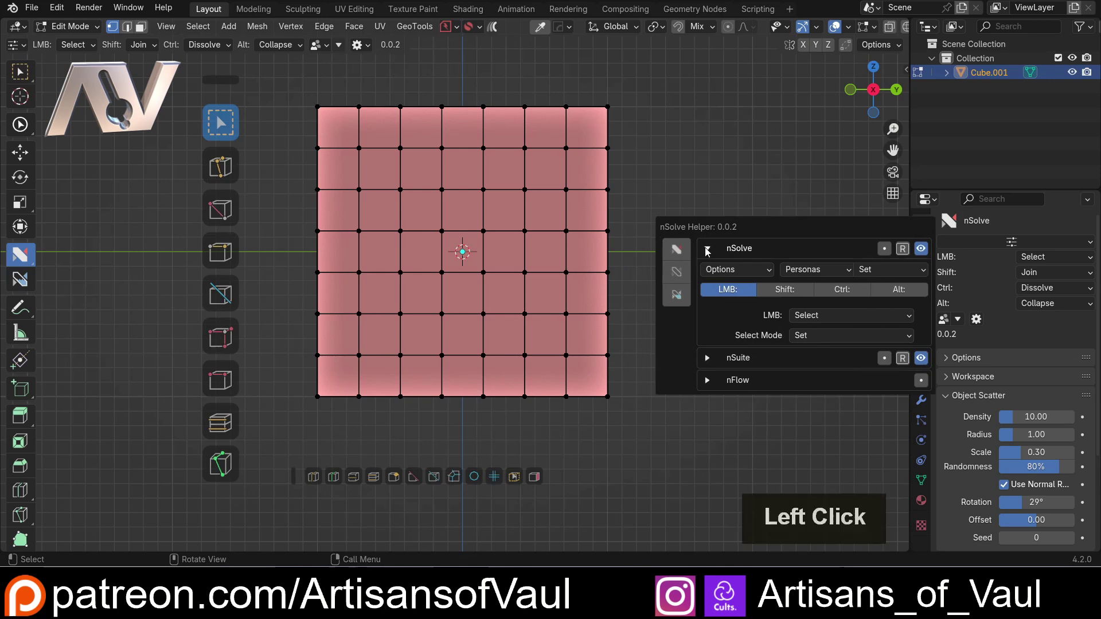
{"action": "left_click", "coordinate": [707, 248]}
{"action": "left_click", "coordinate": [708, 247]}
{"action": "left_click", "coordinate": [705, 249]}
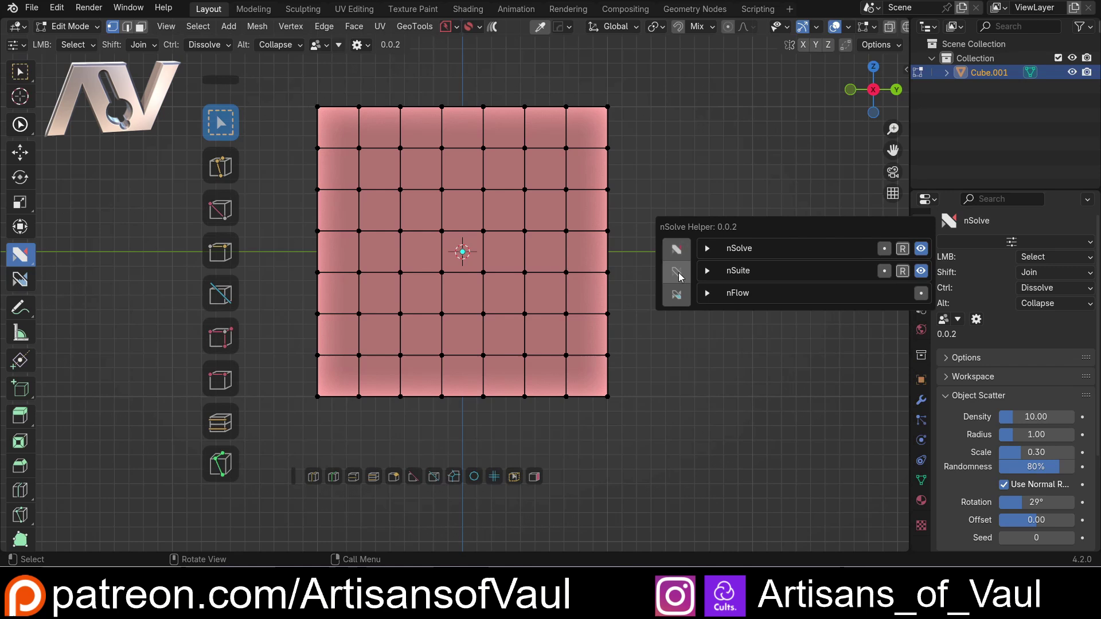
{"action": "left_click", "coordinate": [677, 269]}
{"action": "left_click", "coordinate": [678, 255]}
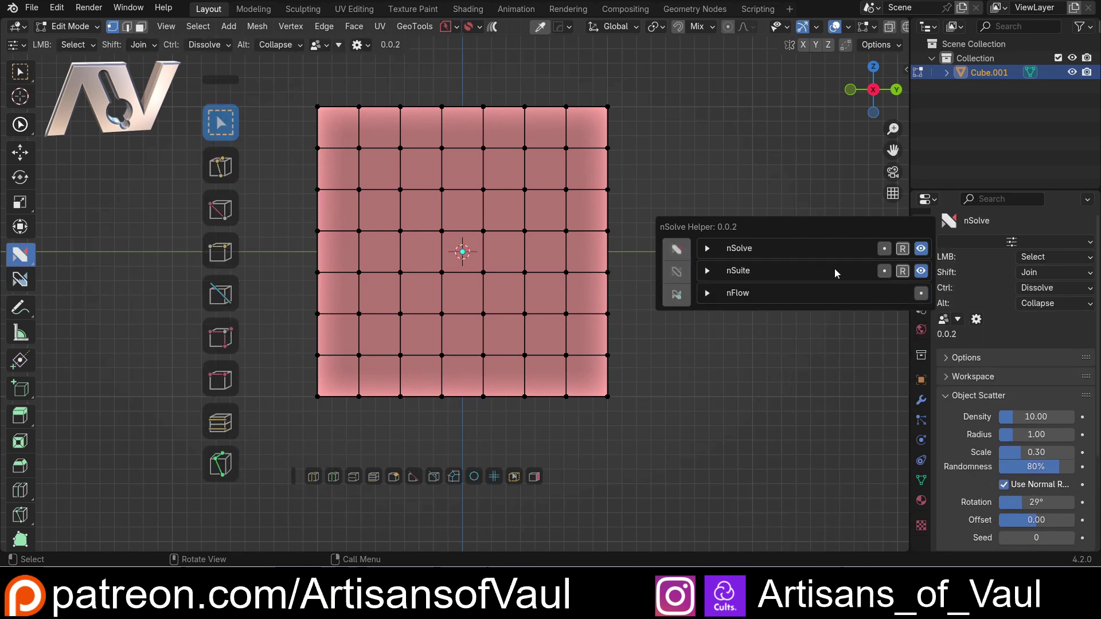
{"action": "double_click", "coordinate": [922, 272]}
{"action": "left_click", "coordinate": [706, 249]}
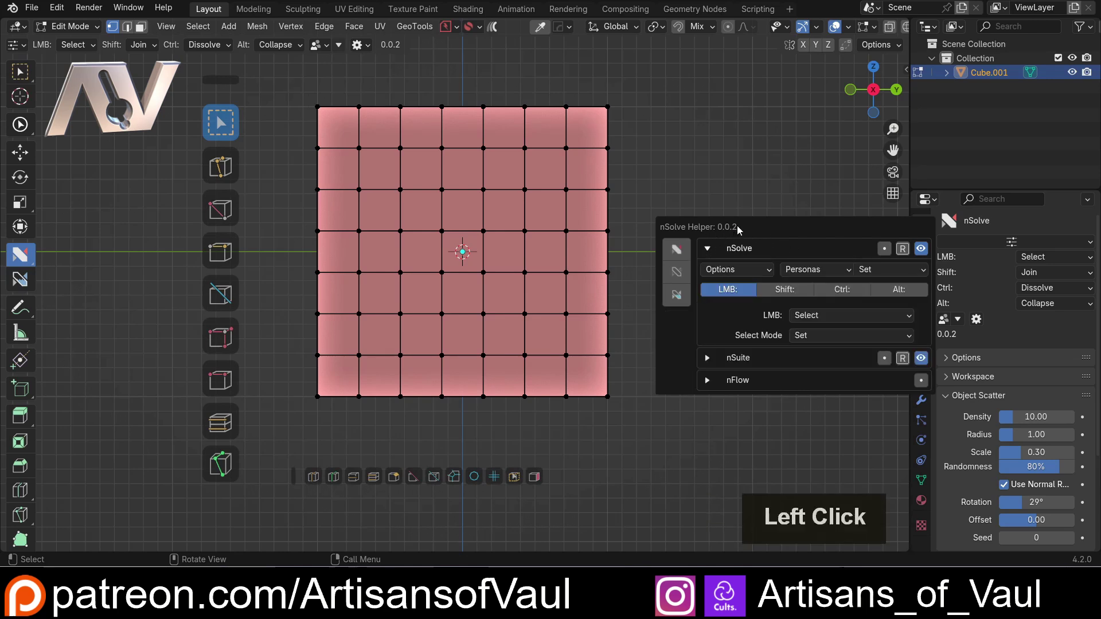
{"action": "left_click_drag", "start_coordinate": [737, 227], "coordinate": [703, 171]}
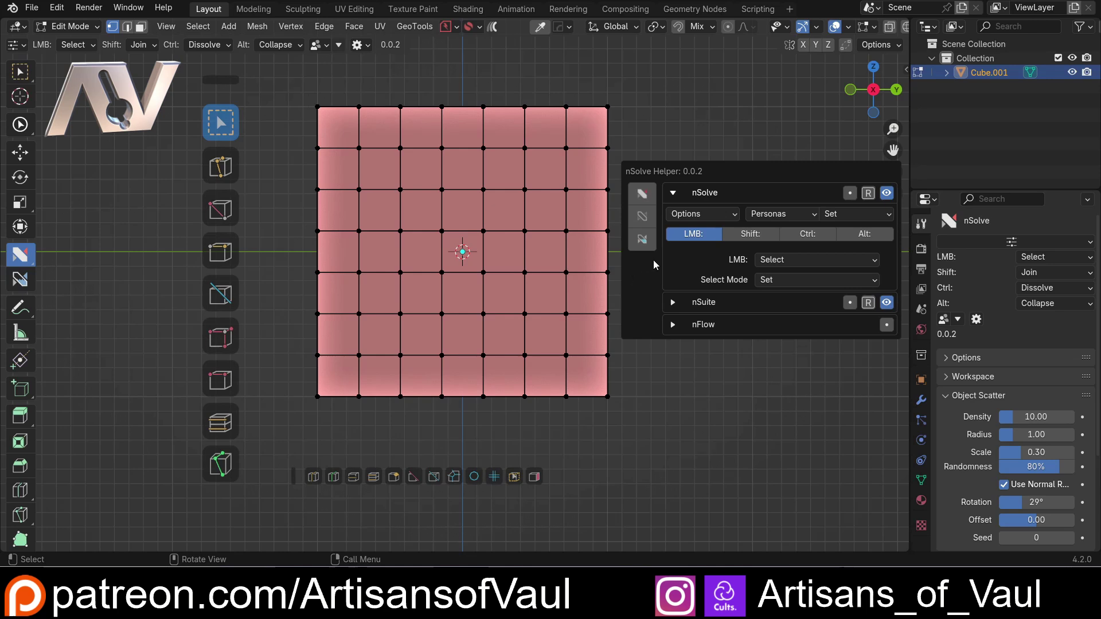
Set nSolve's LMB action to Join, then switch it back to Select
{"action": "left_click", "coordinate": [807, 261]}
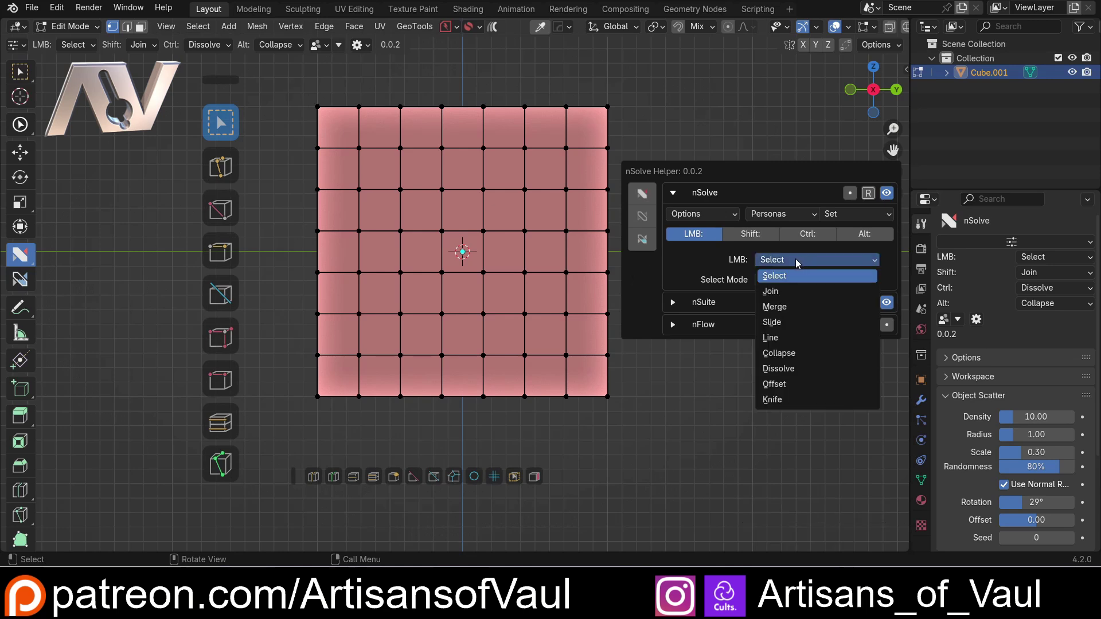
{"action": "left_click", "coordinate": [796, 259]}
{"action": "left_click", "coordinate": [762, 262]}
{"action": "left_click", "coordinate": [775, 292]}
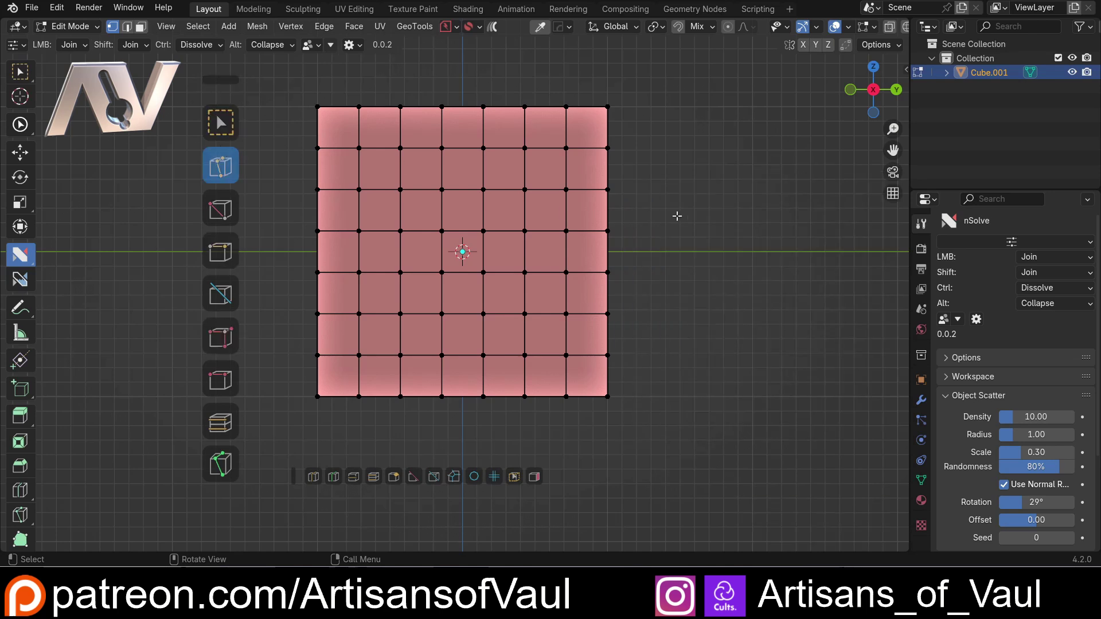
{"action": "key", "text": "d"}
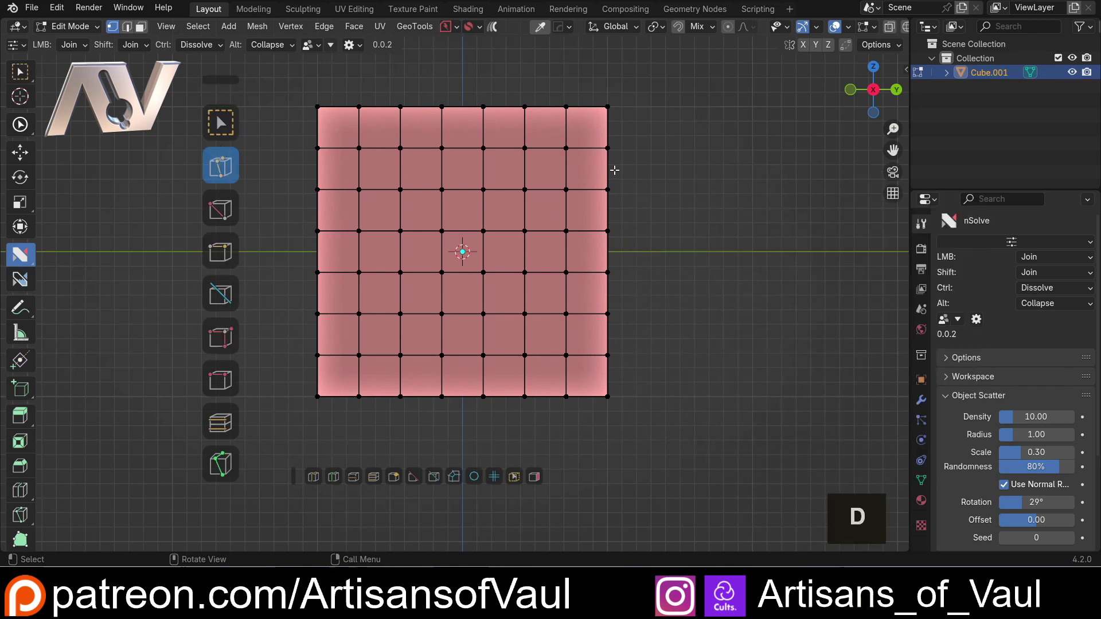
{"action": "left_click", "coordinate": [221, 122]}
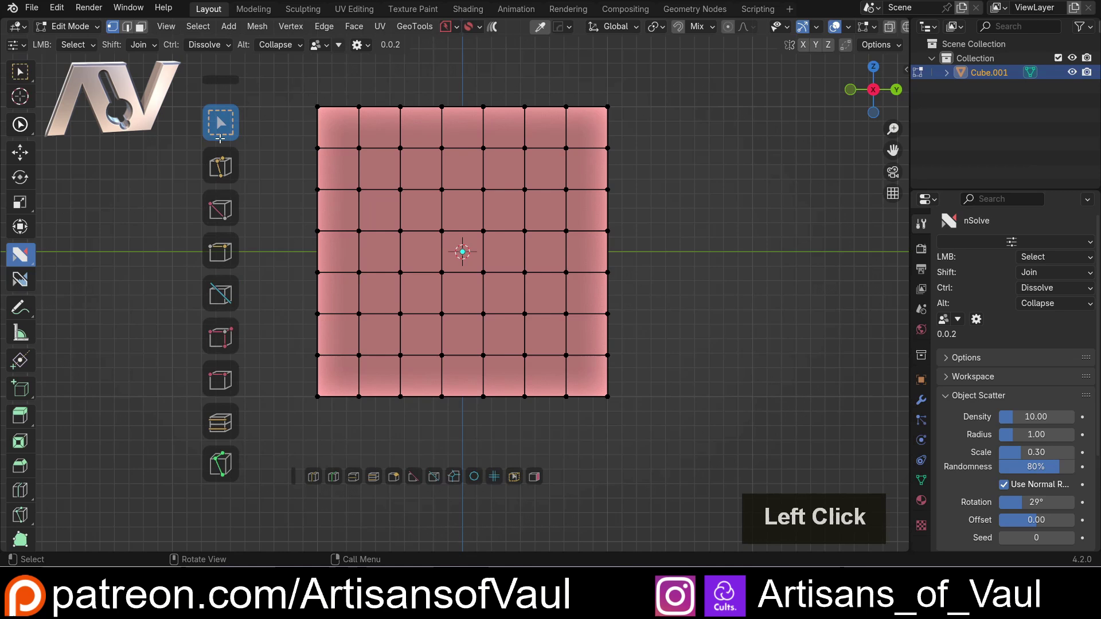
Set the Select Mode of nSolve's LMB Select action to Add
{"action": "double_click", "coordinate": [697, 224]}
{"action": "key", "text": "d"}
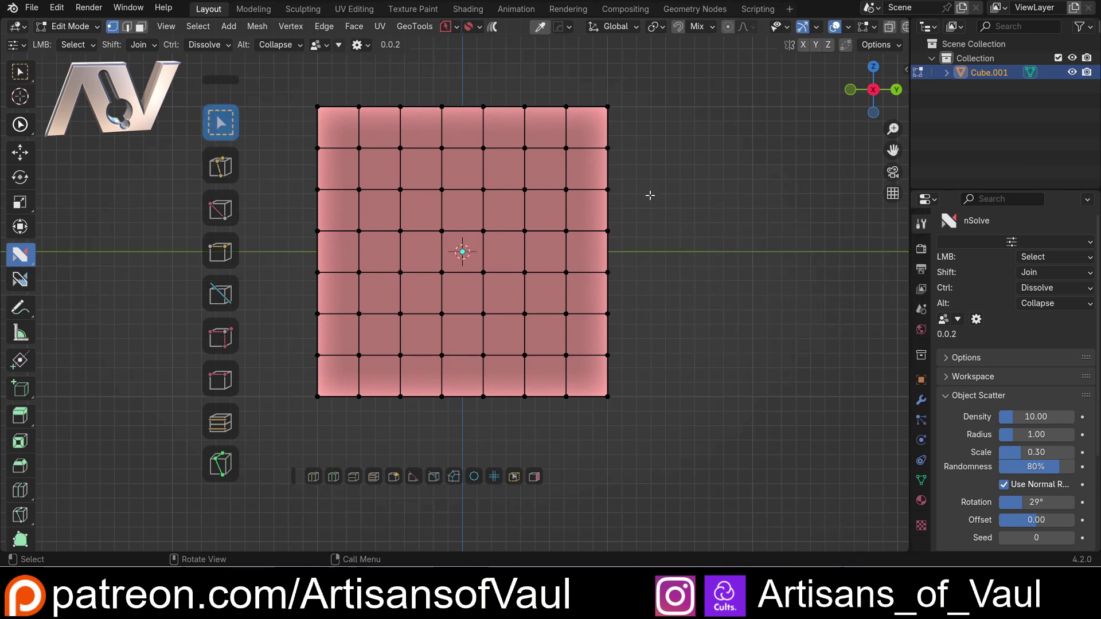
{"action": "key", "text": "d"}
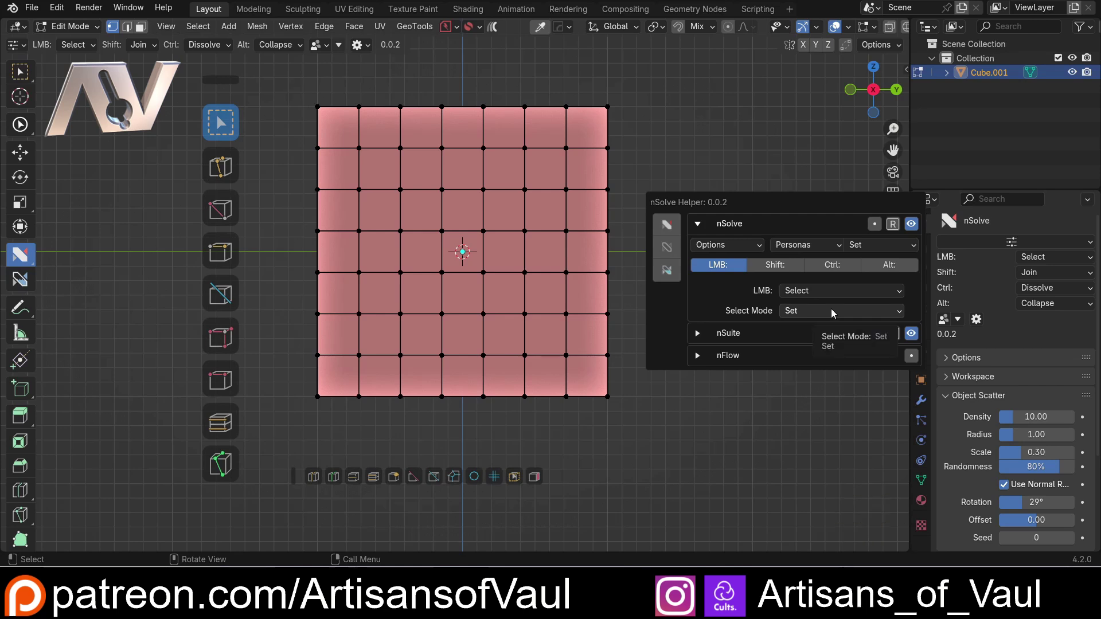
{"action": "left_click", "coordinate": [812, 312]}
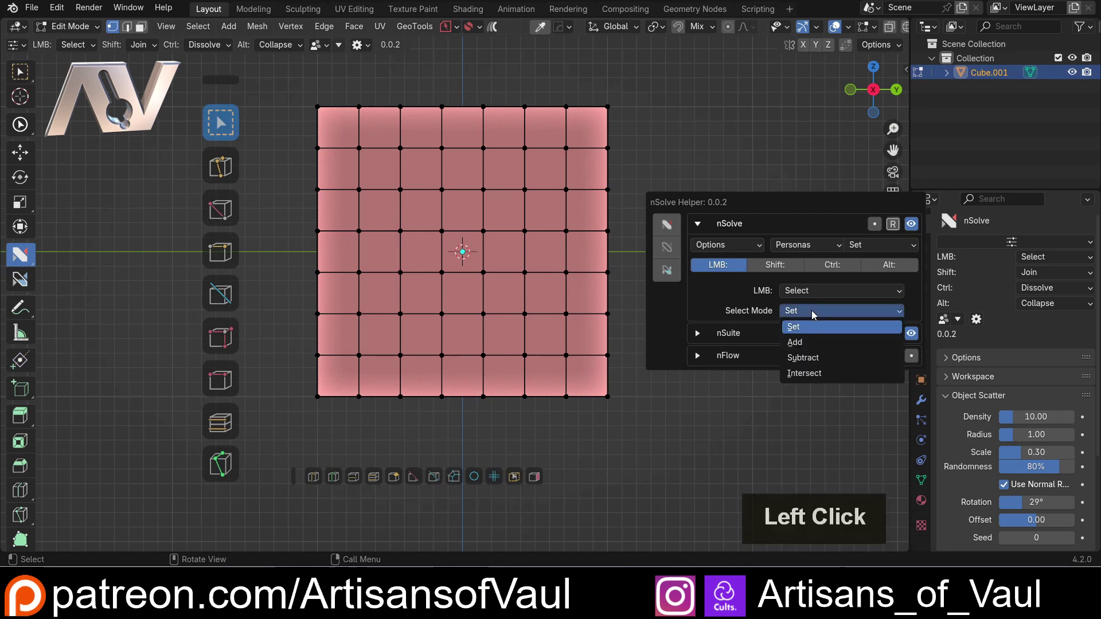
{"action": "key", "text": "d"}
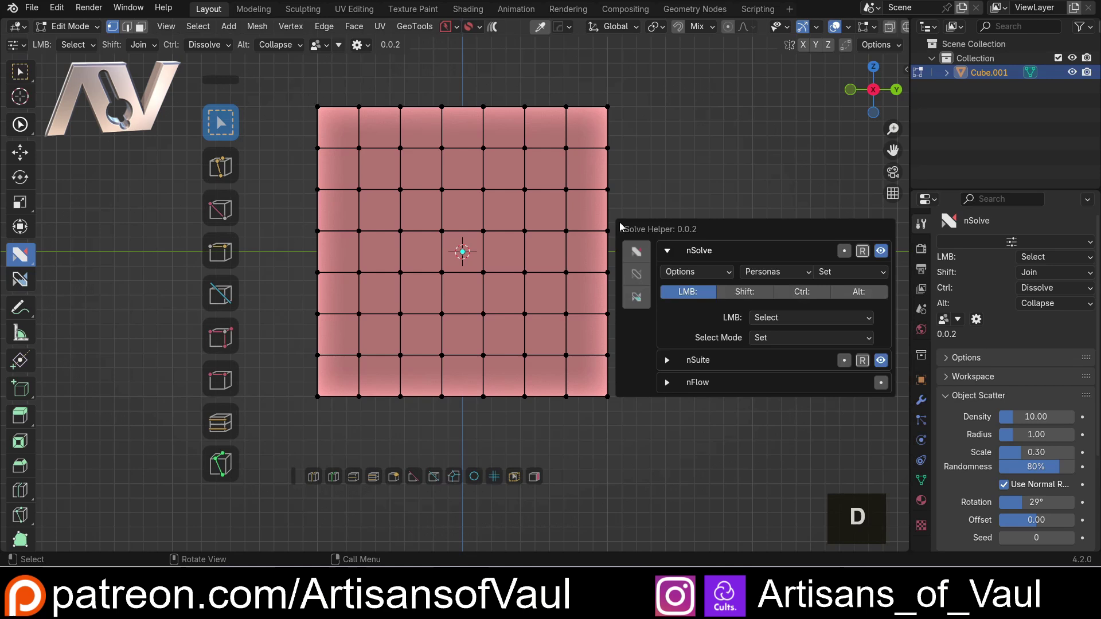
{"action": "left_click", "coordinate": [778, 339]}
{"action": "left_click", "coordinate": [772, 370]}
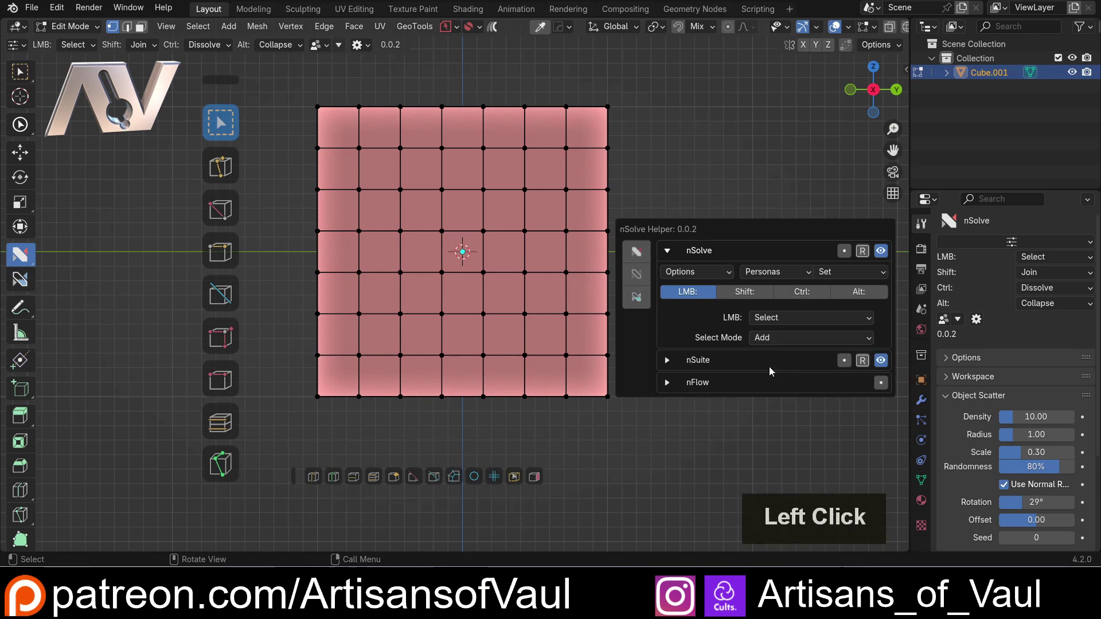
Add the face's upper-left, lower-right and central vertex blocks to the selection, plus a small patch at the centre's lower-left edge
{"action": "left_click_drag", "start_coordinate": [286, 89], "coordinate": [493, 252]}
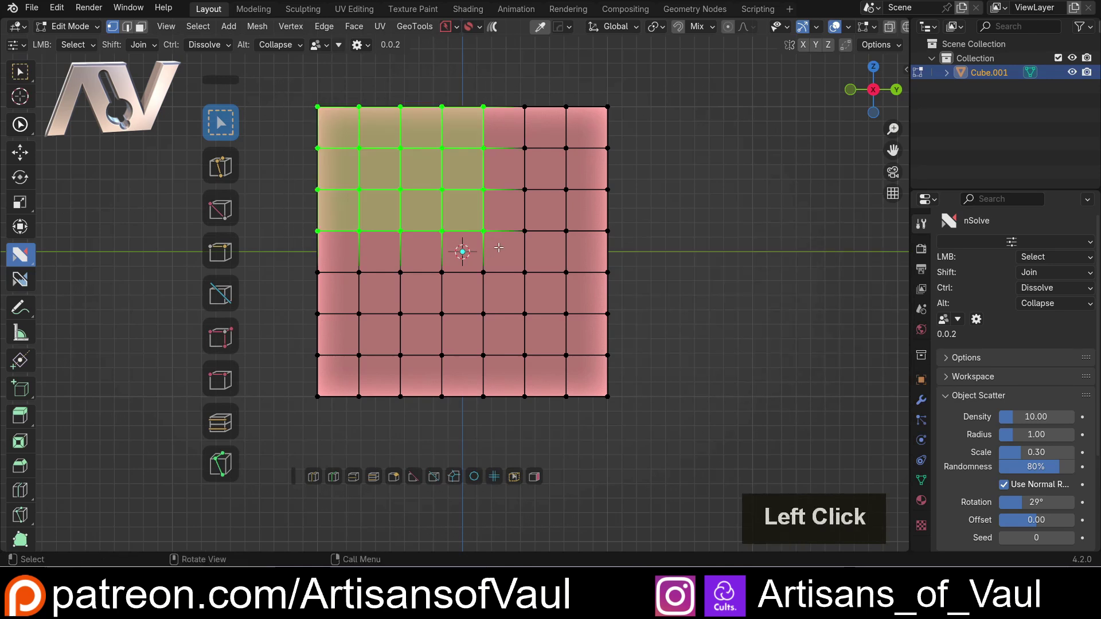
{"action": "left_click_drag", "start_coordinate": [656, 219], "coordinate": [451, 400]}
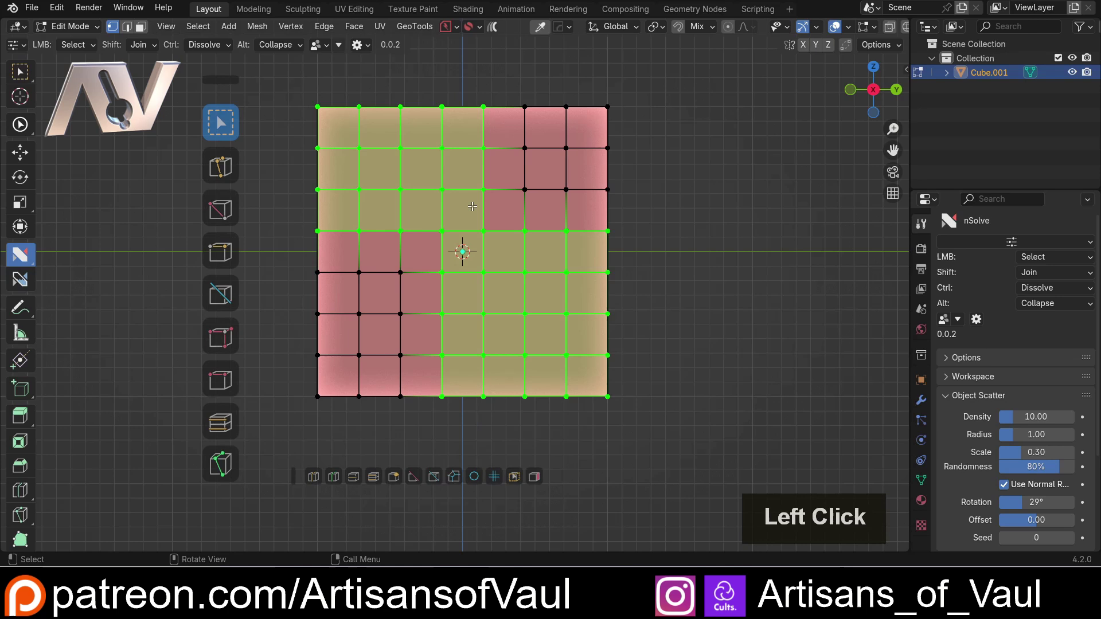
{"action": "left_click_drag", "start_coordinate": [385, 174], "coordinate": [537, 297]}
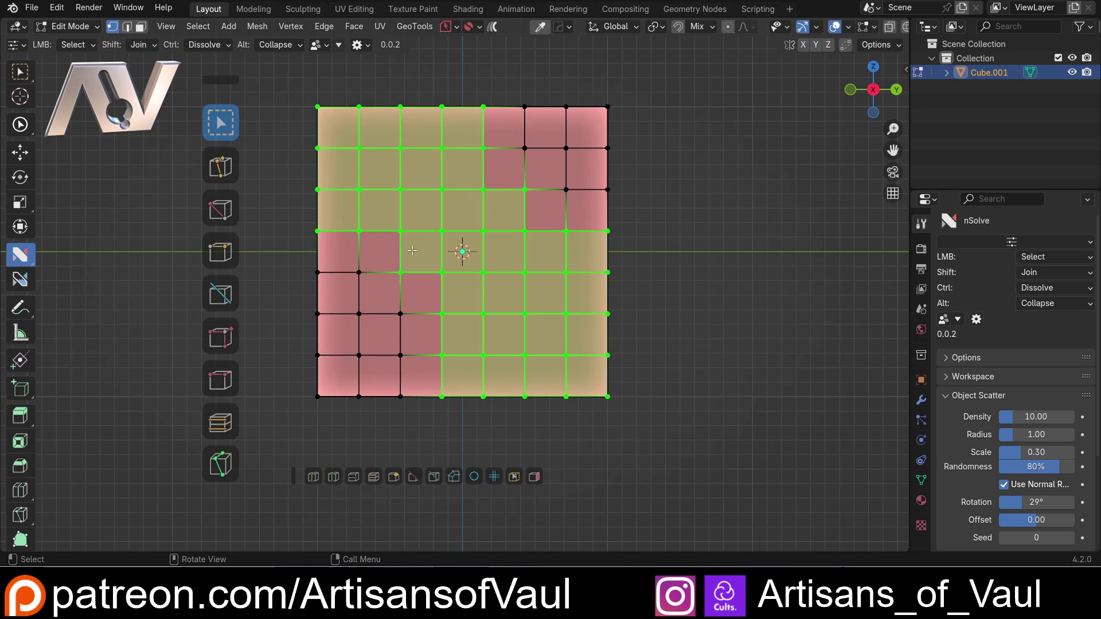
{"action": "left_click_drag", "start_coordinate": [377, 256], "coordinate": [424, 309]}
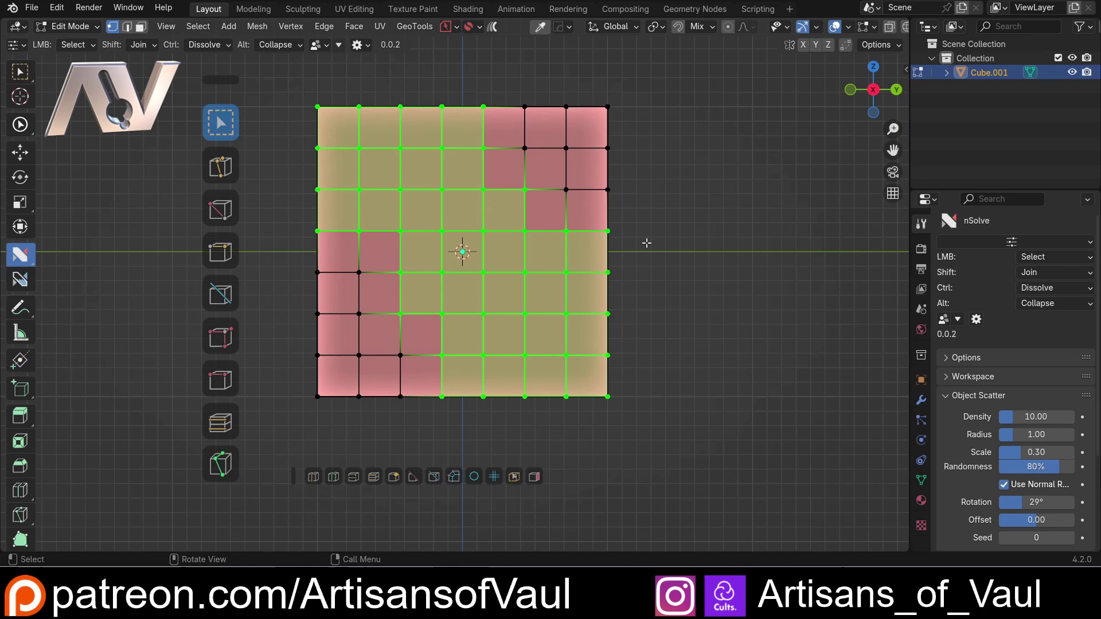
Set the Select Mode to Subtract and deselect the vertices left of centre and the one at the centre's upper right
{"action": "middle_click_drag", "start_coordinate": [648, 181], "coordinate": [654, 217]}
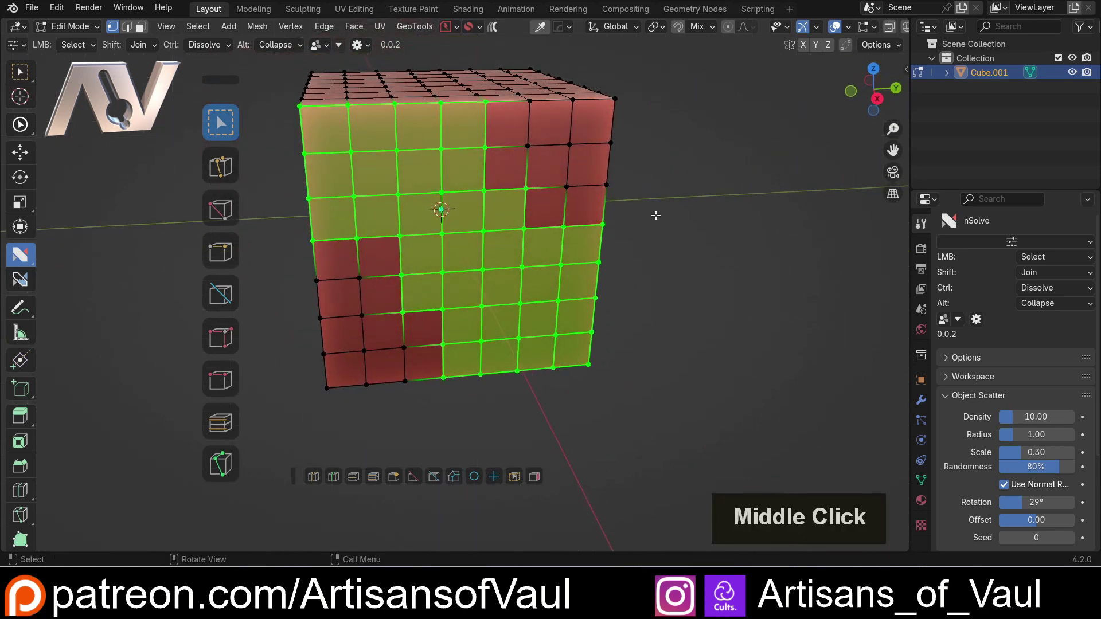
{"action": "left_click", "coordinate": [877, 98]}
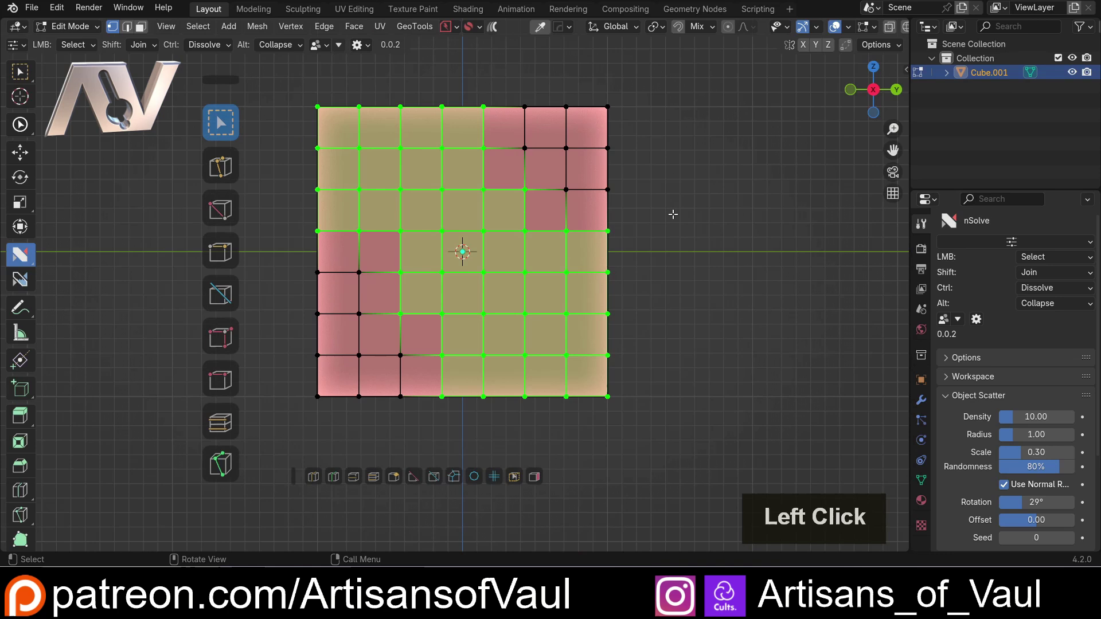
{"action": "key", "text": "d"}
{"action": "left_click", "coordinate": [818, 325]}
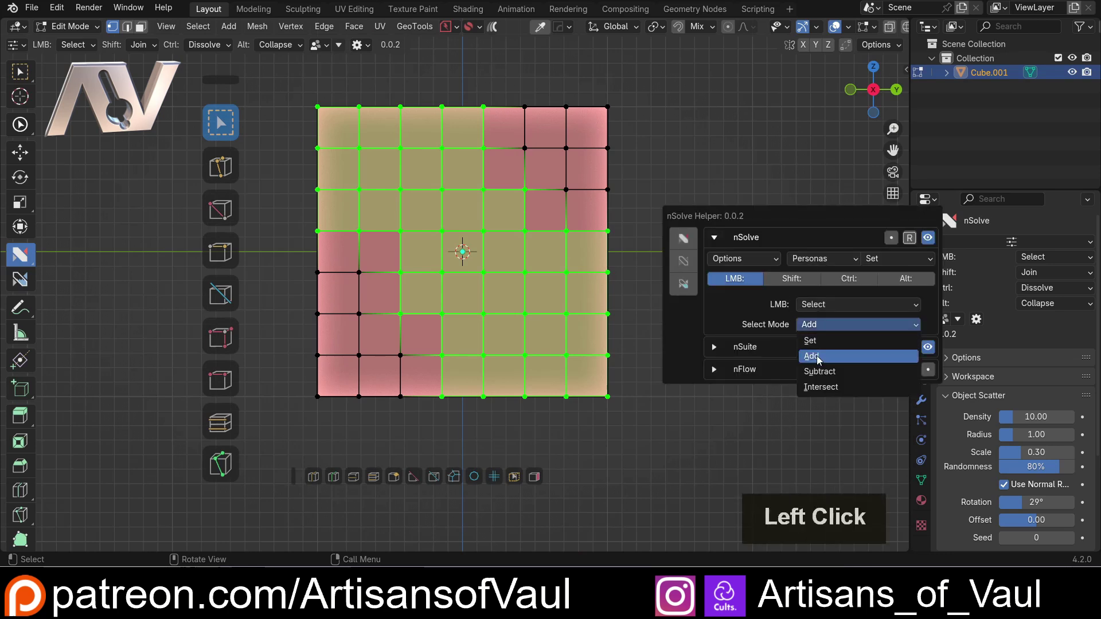
{"action": "left_click", "coordinate": [821, 372]}
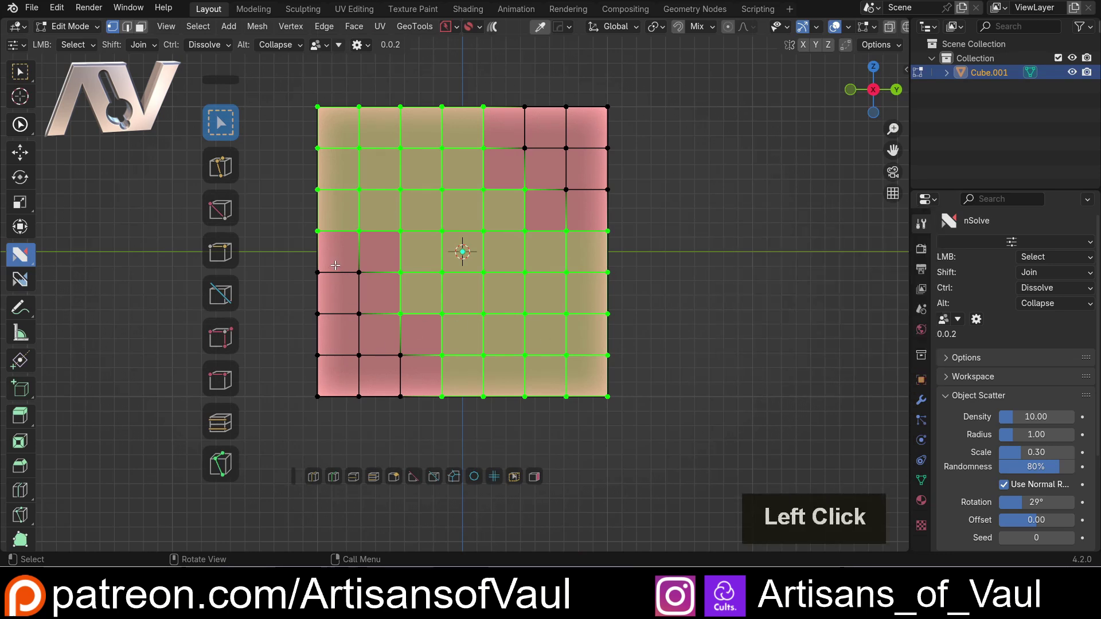
{"action": "left_click_drag", "start_coordinate": [336, 265], "coordinate": [417, 335]}
{"action": "left_click_drag", "start_coordinate": [509, 172], "coordinate": [551, 223]}
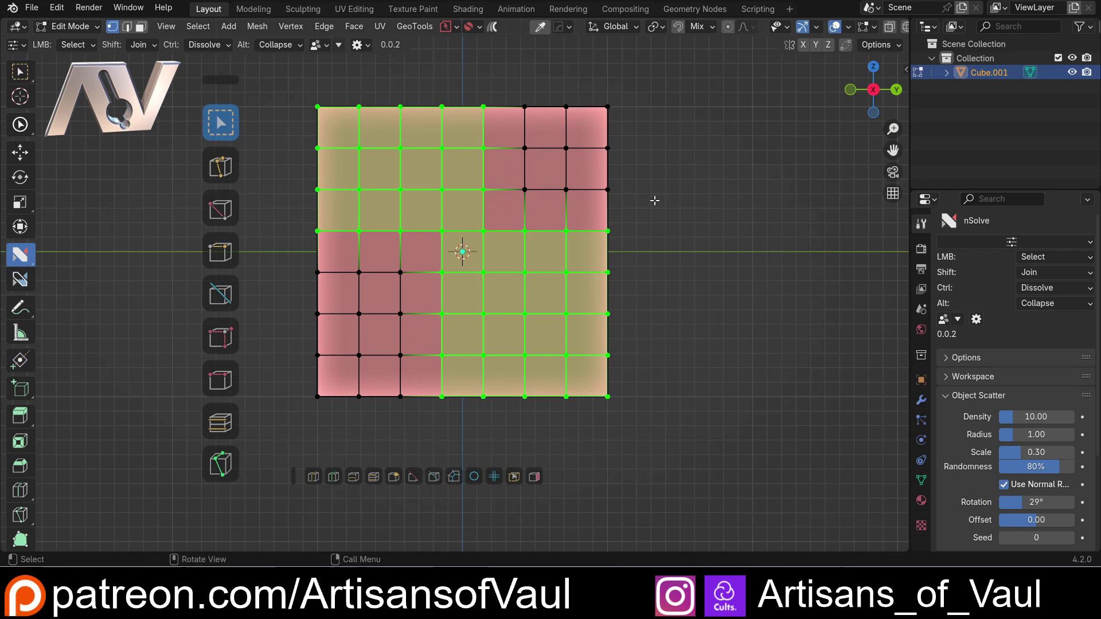
Set the Select Mode to Intersect and sketch a freehand annotation outline around the middle of the face
{"action": "key", "text": "d"}
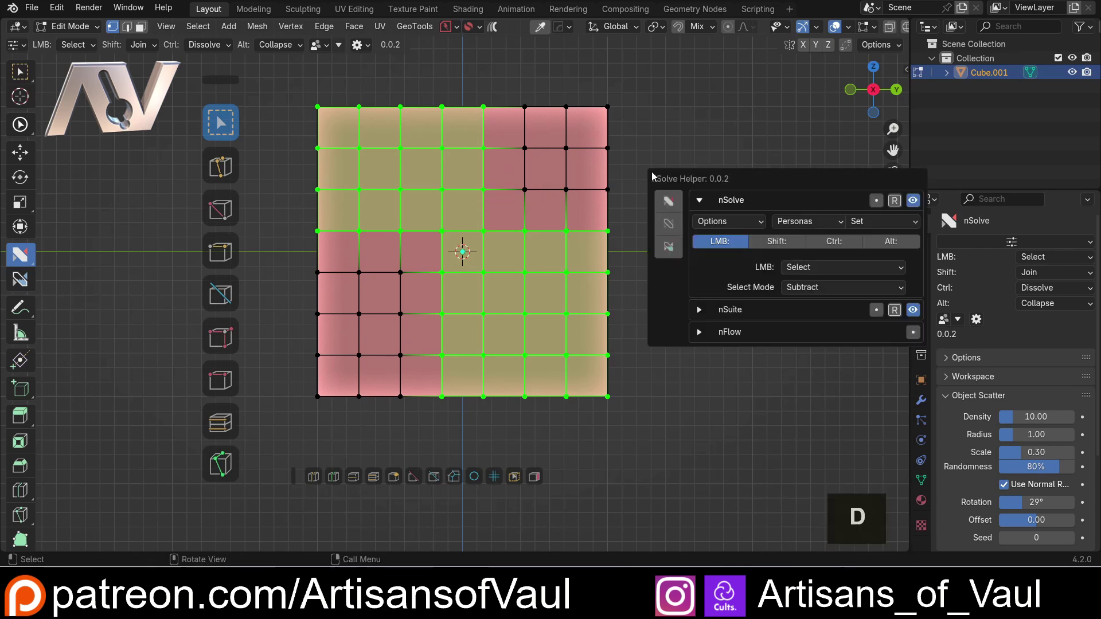
{"action": "left_click", "coordinate": [807, 287]}
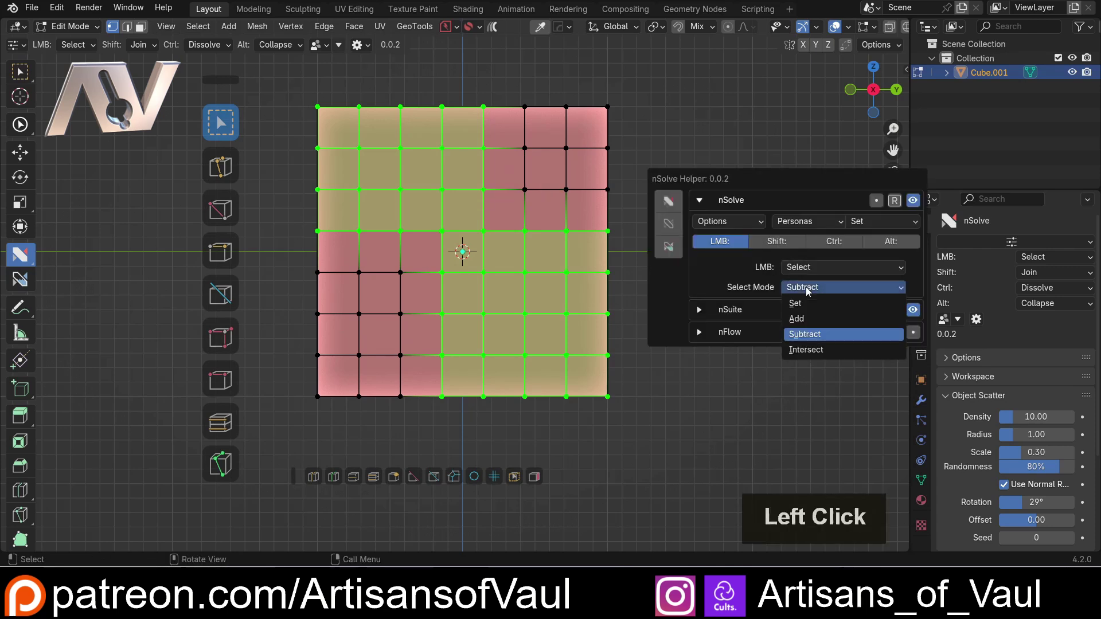
{"action": "left_click", "coordinate": [825, 351]}
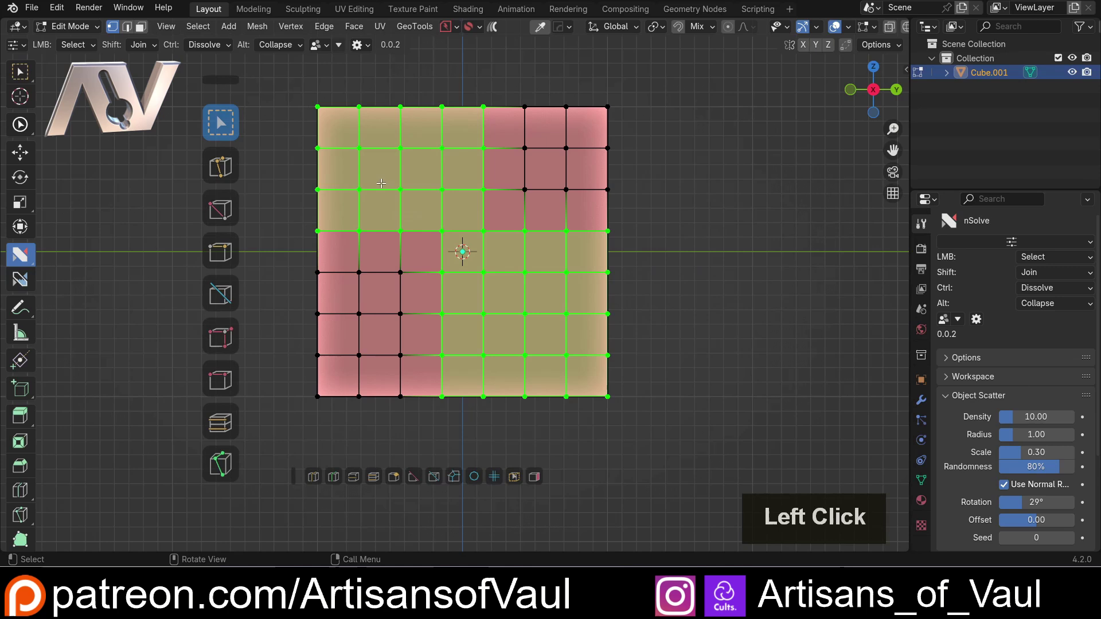
{"action": "mouse_move", "coordinate": [386, 167]}
{"action": "left_mouse_down"}
{"action": "mouse_move", "coordinate": [395, 340]}
{"action": "mouse_move", "coordinate": [387, 166]}
{"action": "left_mouse_up"}
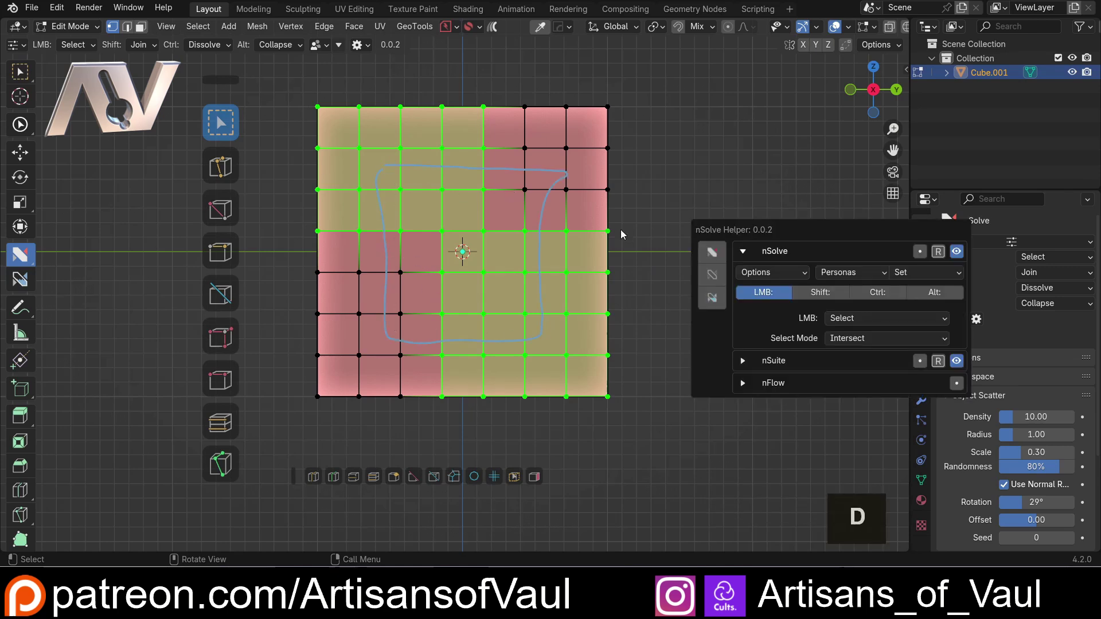
Undo the freehand annotation strokes drawn over the middle of the face
{"action": "mouse_move", "coordinate": [418, 258]}
{"action": "left_mouse_down"}
{"action": "mouse_move", "coordinate": [397, 320]}
{"action": "mouse_move", "coordinate": [421, 284]}
{"action": "left_mouse_up"}
{"action": "left_click_drag", "start_coordinate": [526, 186], "coordinate": [513, 189]}
{"action": "key", "text": "ctrl+z"}
{"action": "key", "text": "ctrl+z"}
{"action": "key", "text": "ctrl+z"}
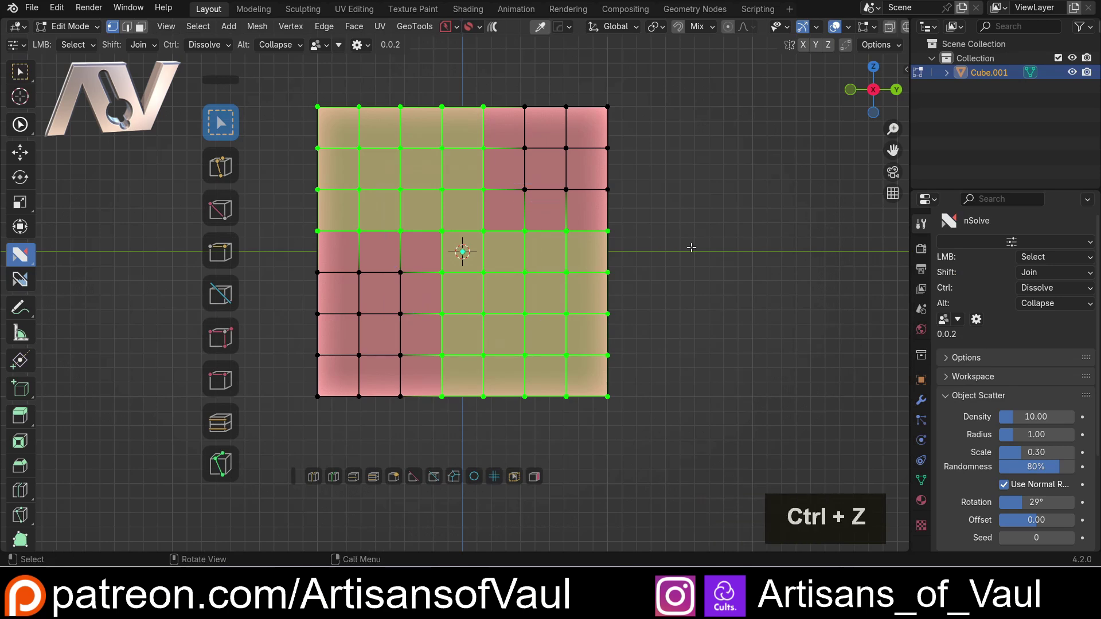
Box-select the middle of the face in Intersect mode, and clear the whole selection
{"action": "key", "text": "d"}
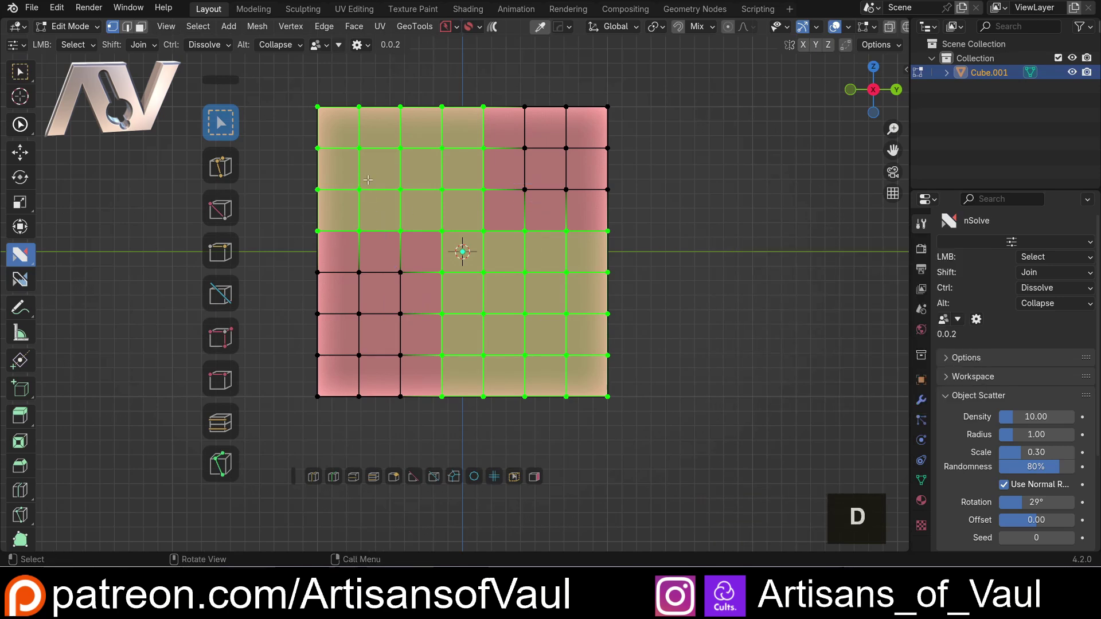
{"action": "left_click_drag", "start_coordinate": [376, 177], "coordinate": [544, 336]}
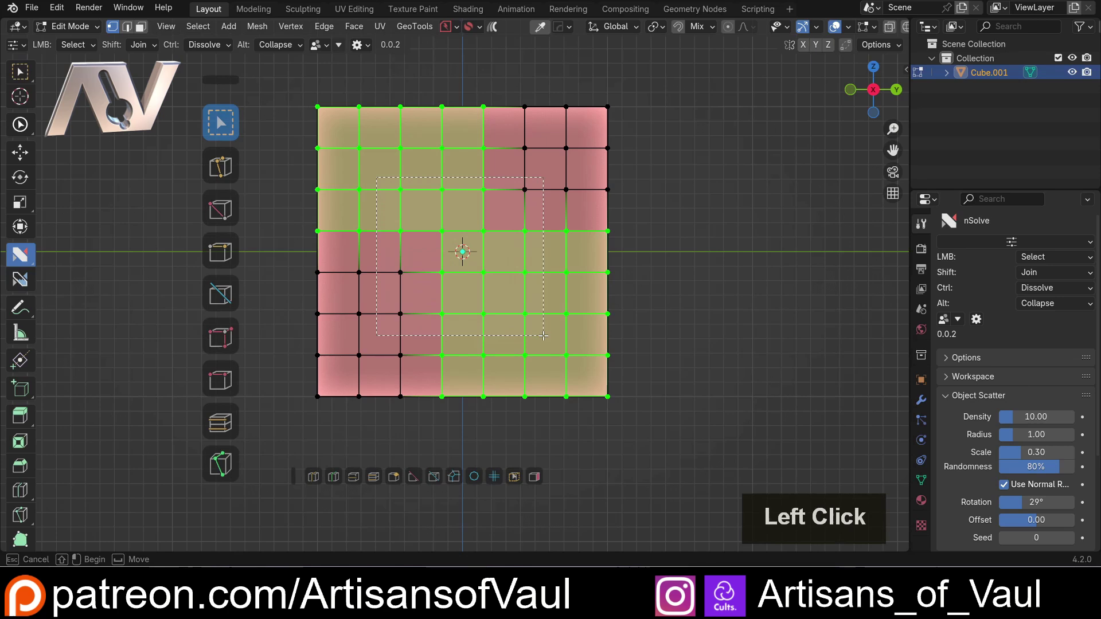
{"action": "left_click_drag", "start_coordinate": [544, 335], "coordinate": [543, 335]}
{"action": "left_click", "coordinate": [688, 324]}
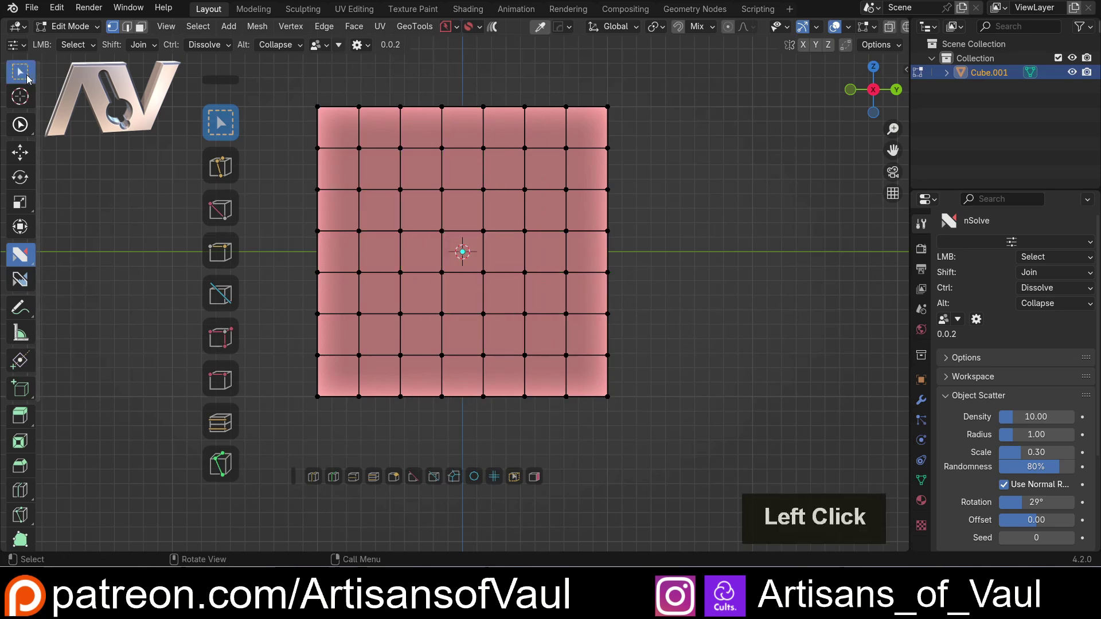
Switch to Blender's Select Box tool and select the face's upper-left vertex block, adding the overlapping lower-right block
{"action": "left_click", "coordinate": [27, 75]}
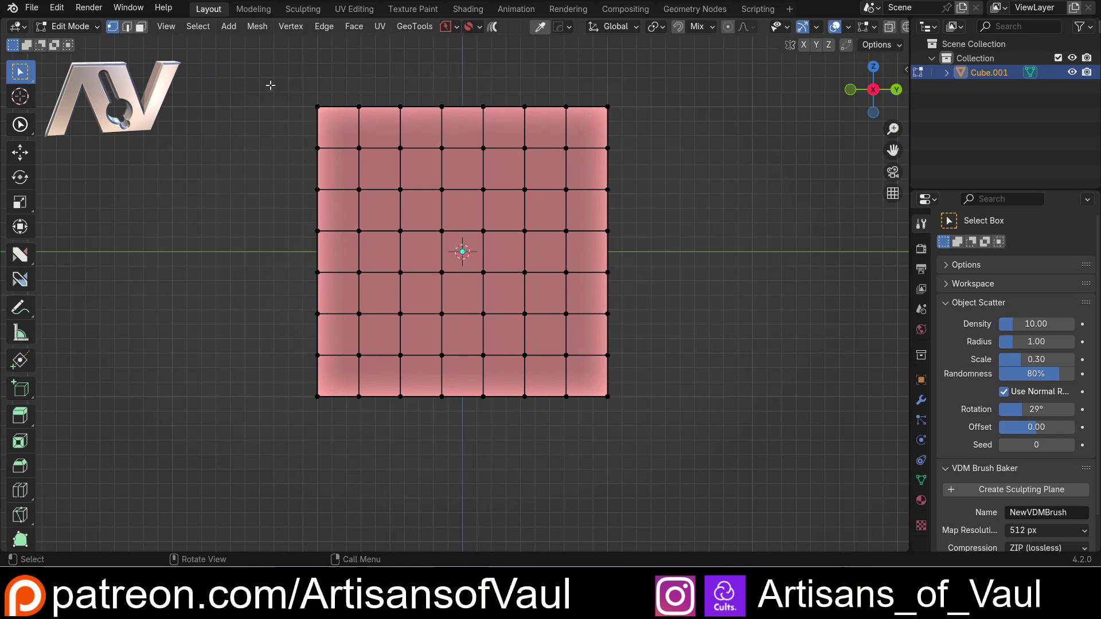
{"action": "left_click_drag", "start_coordinate": [271, 85], "coordinate": [492, 277]}
{"action": "left_click_drag", "start_coordinate": [429, 222], "coordinate": [653, 413], "text": "shift"}
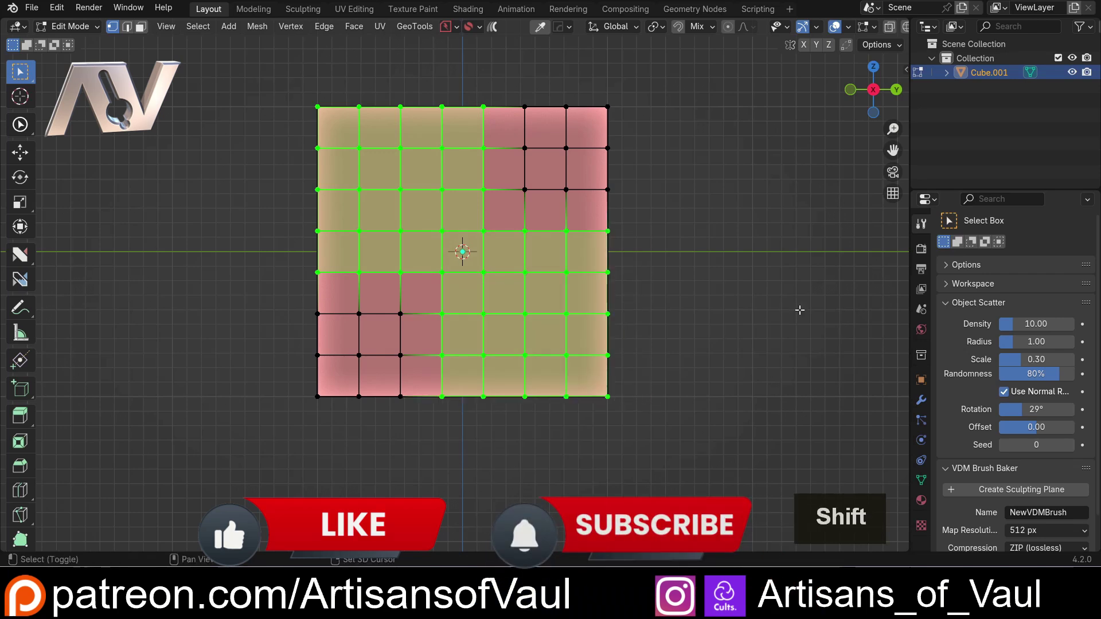
Subtract small patches along all four edges of the face, and intersect the selection with a box around the middle
{"action": "left_click_drag", "start_coordinate": [660, 194], "coordinate": [525, 312], "text": "ctrl"}
{"action": "left_click_drag", "start_coordinate": [268, 204], "coordinate": [347, 288]}
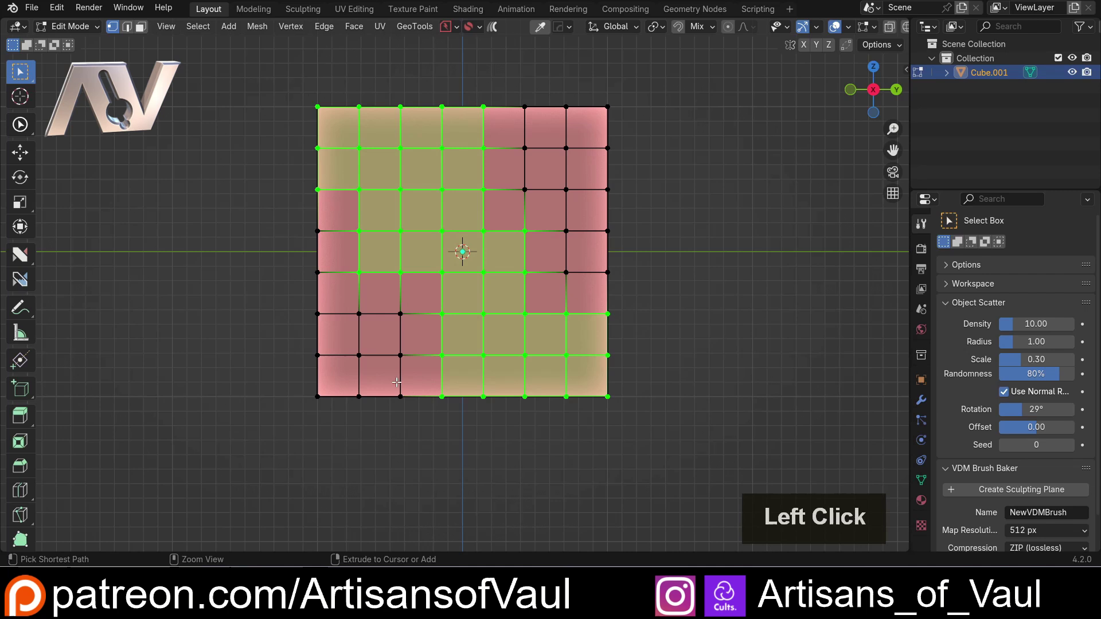
{"action": "left_click_drag", "start_coordinate": [394, 378], "coordinate": [500, 423], "text": "ctrl"}
{"action": "left_click_drag", "start_coordinate": [423, 88], "coordinate": [493, 113], "text": "ctrl"}
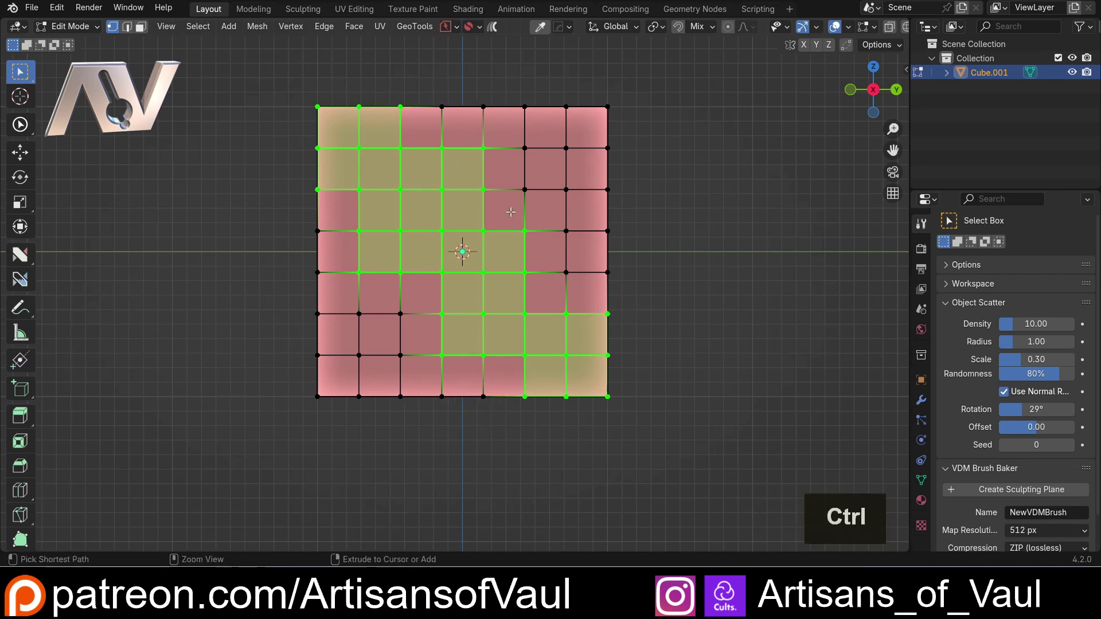
{"action": "left_click", "coordinate": [371, 174], "text": "ctrl+shift"}
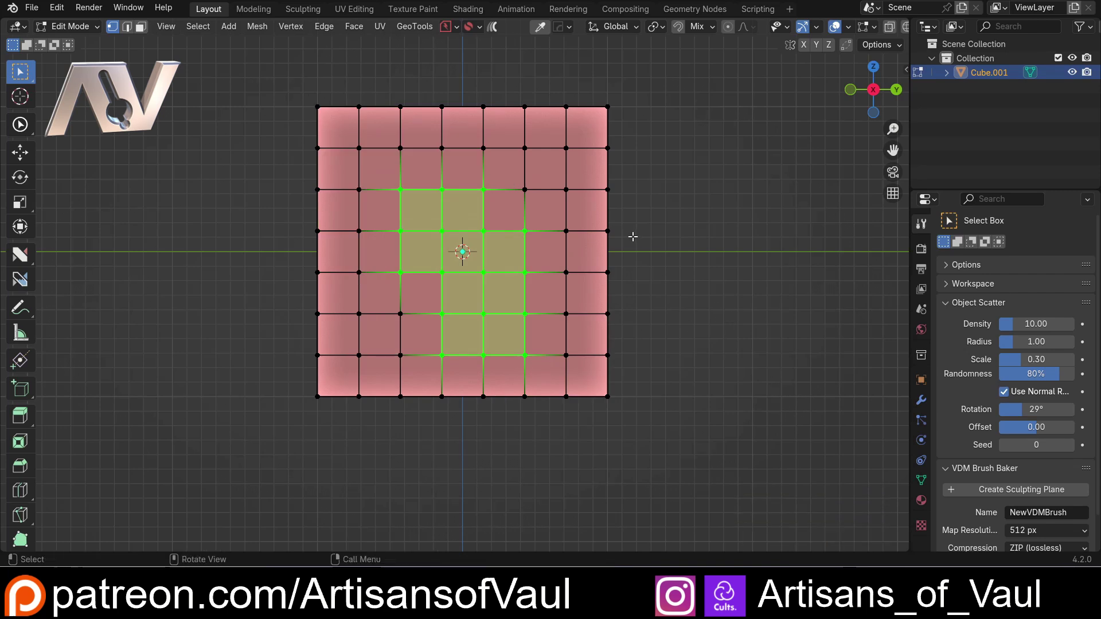
Switch back to the nSolve tool and set the LMB Select action's Select Mode to Set
{"action": "left_click", "coordinate": [17, 261]}
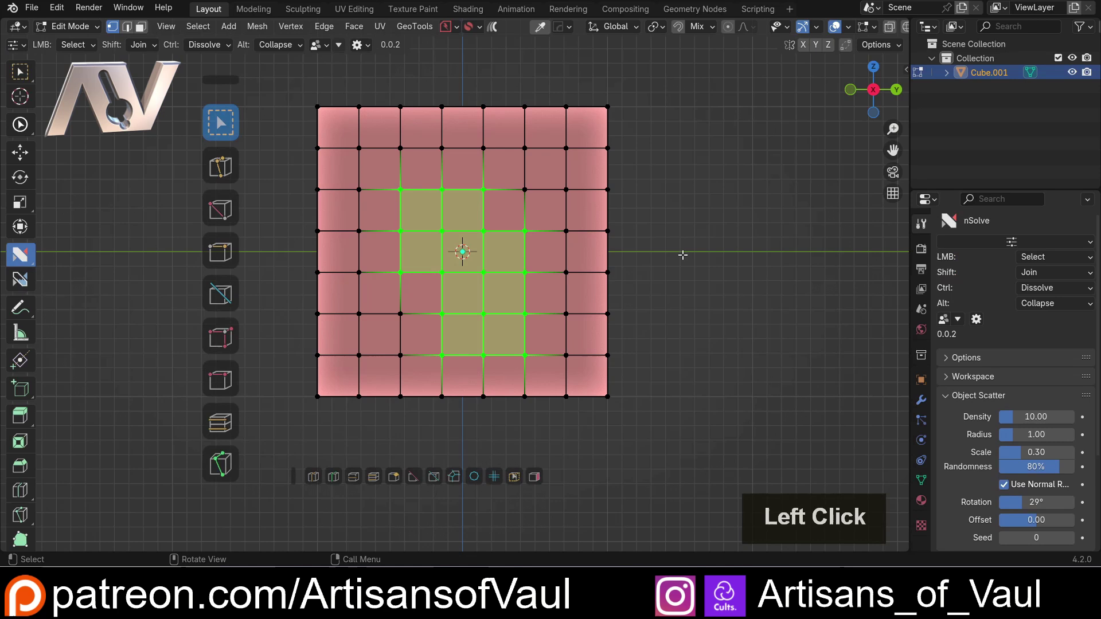
{"action": "key", "text": "d"}
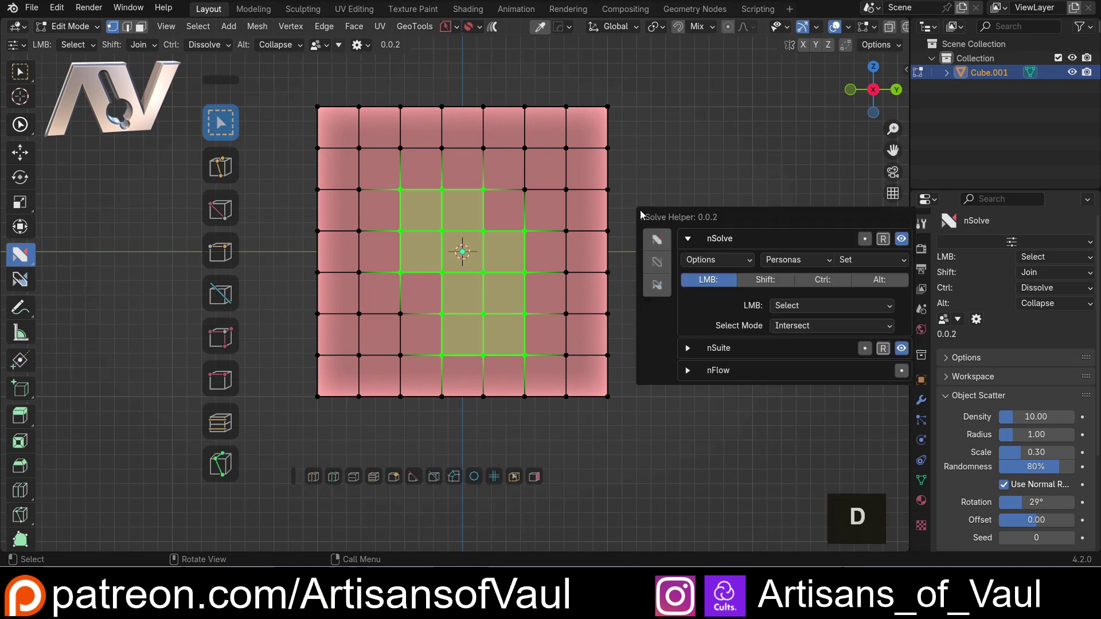
{"action": "left_click", "coordinate": [797, 323]}
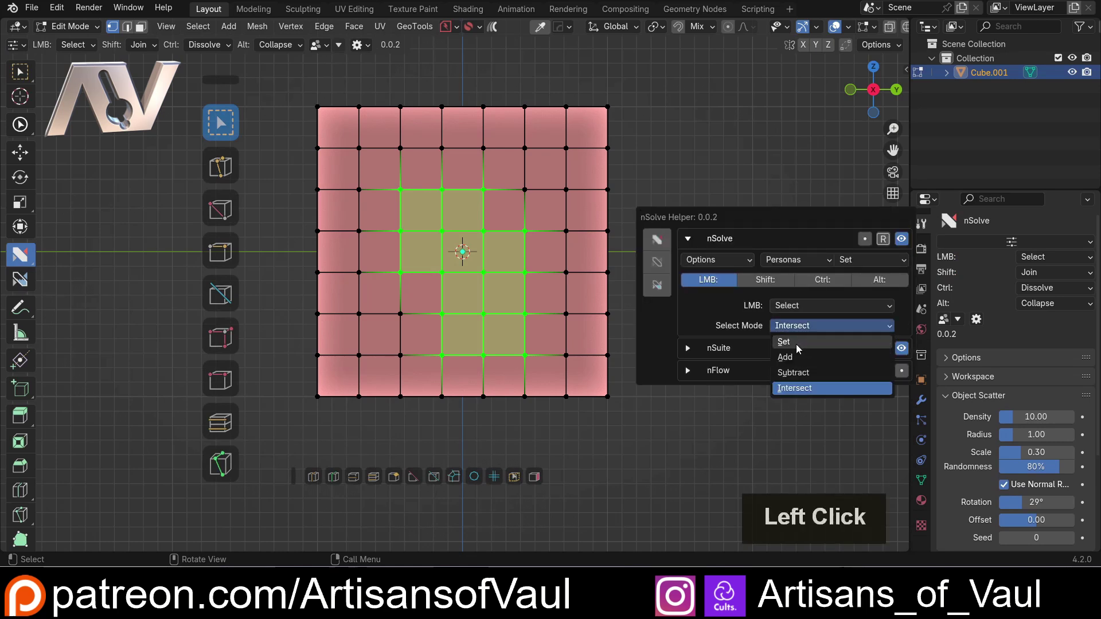
{"action": "left_click", "coordinate": [796, 344]}
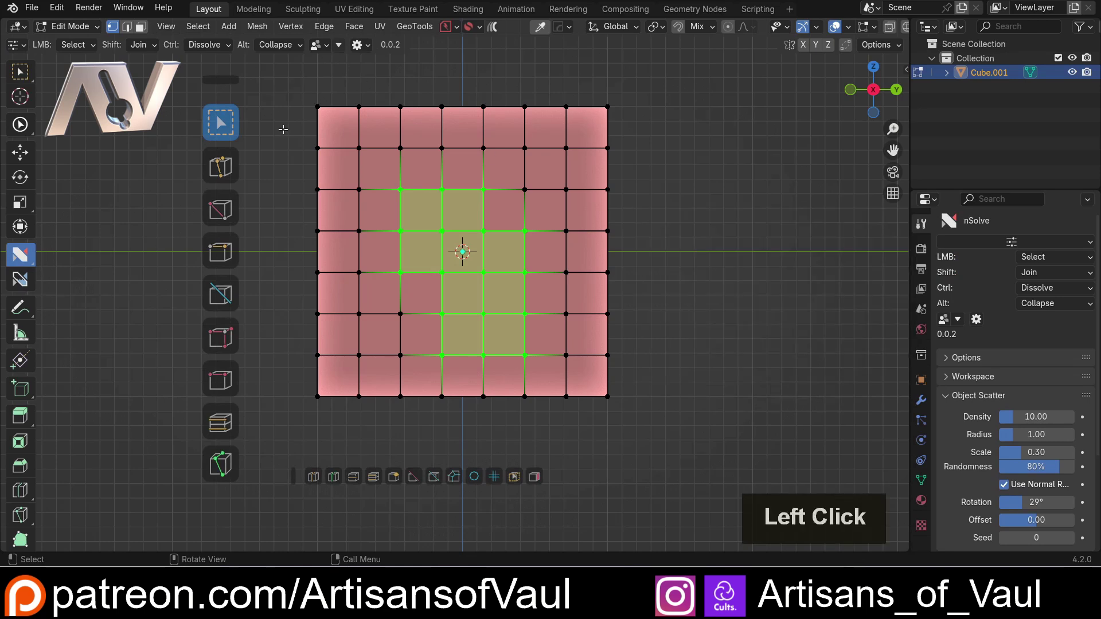
Clear the selection with nSolve's Select action and box-select the upper-left block of four by four vertices
{"action": "left_click", "coordinate": [219, 122]}
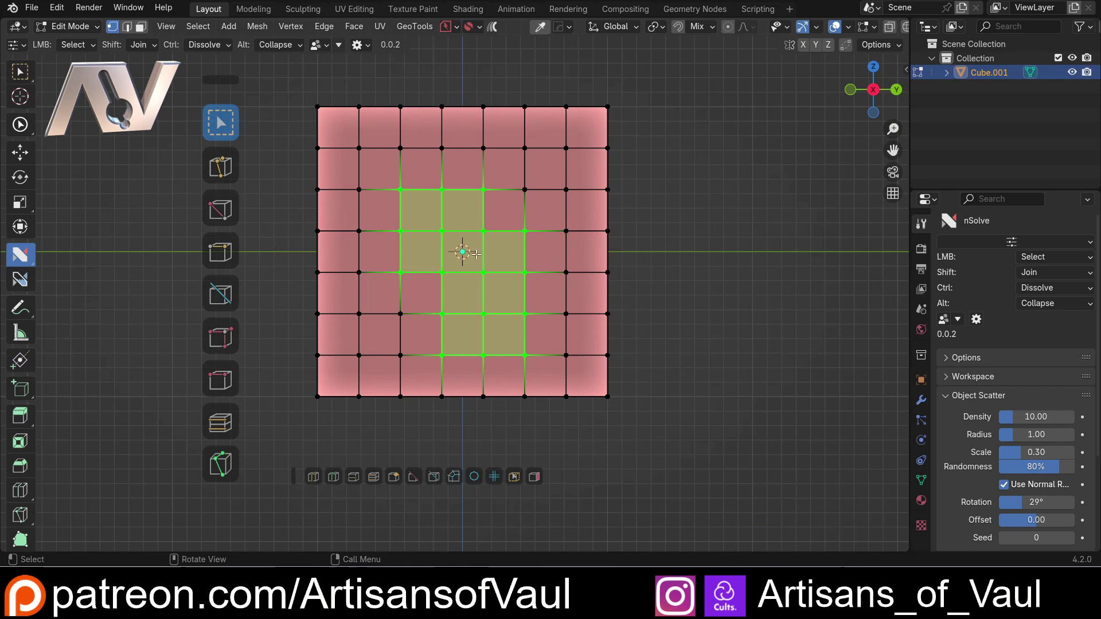
{"action": "left_click", "coordinate": [309, 196]}
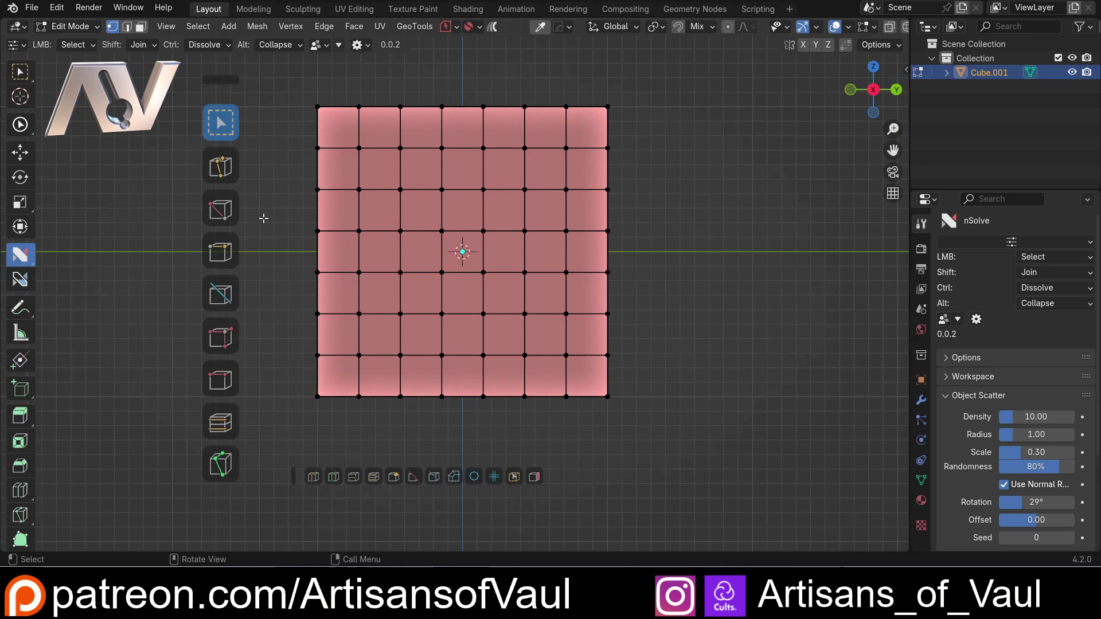
{"action": "left_click_drag", "start_coordinate": [301, 97], "coordinate": [460, 246]}
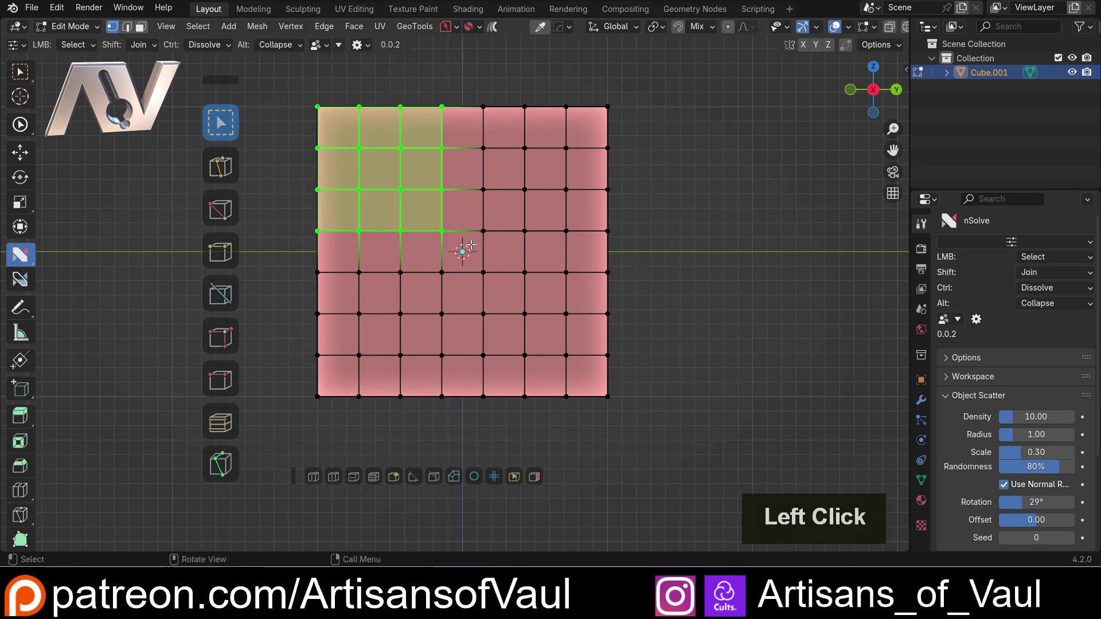
Join a vertex on the selected block's lower edge to the vertex diagonally below right, and undo the join
{"action": "left_click", "coordinate": [401, 231], "text": "shift"}
{"action": "right_click", "coordinate": [408, 231]}
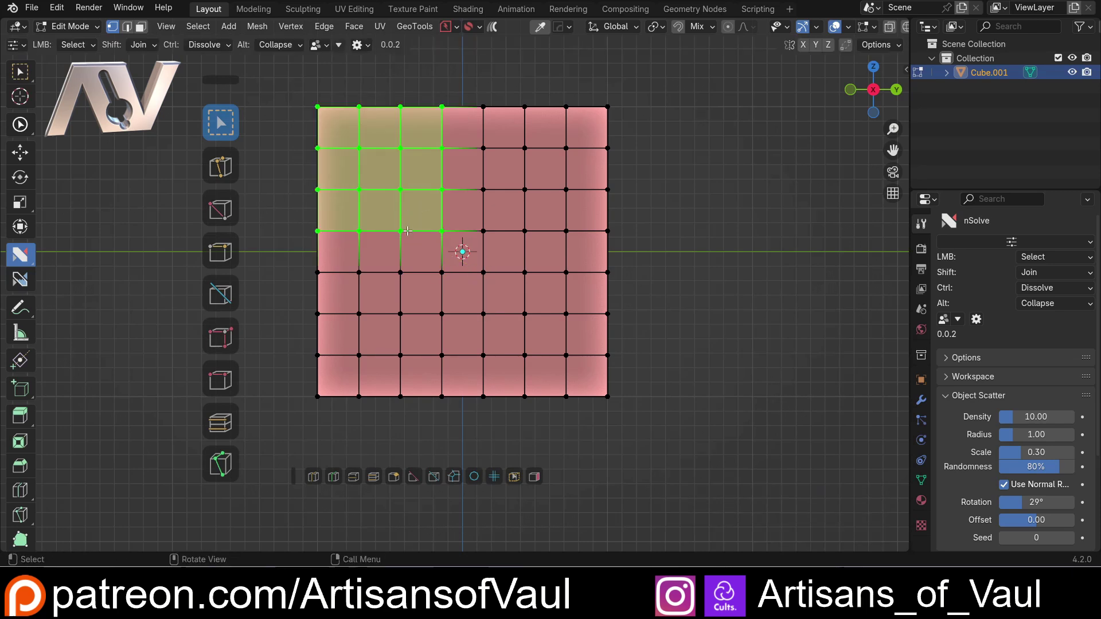
{"action": "left_click", "coordinate": [459, 246], "text": "shift"}
{"action": "left_click", "coordinate": [459, 246]}
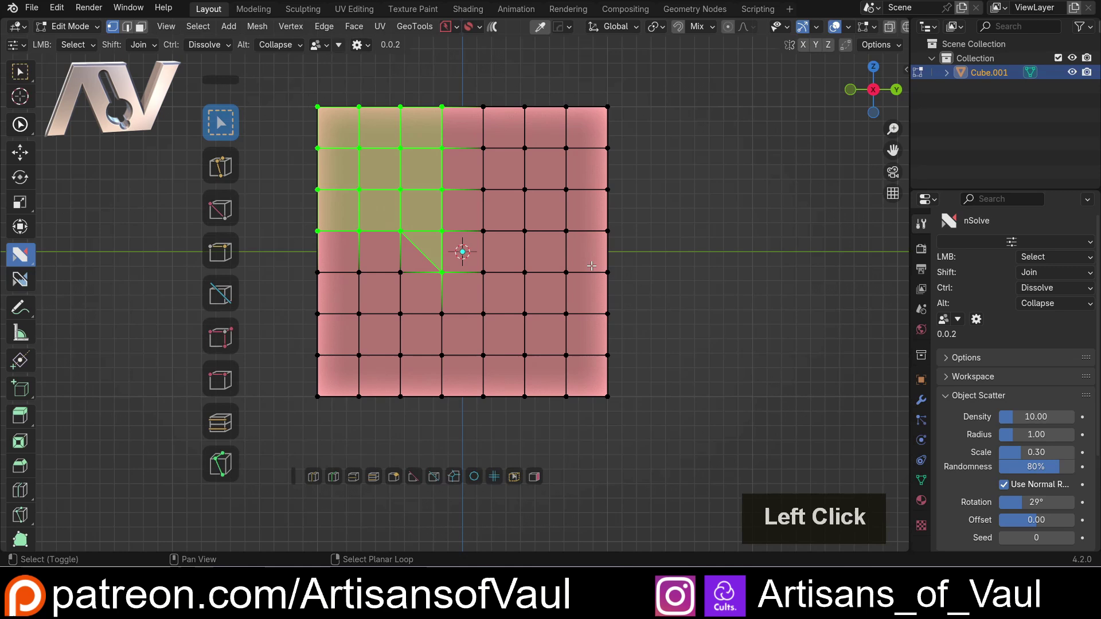
{"action": "key", "text": "ctrl+z"}
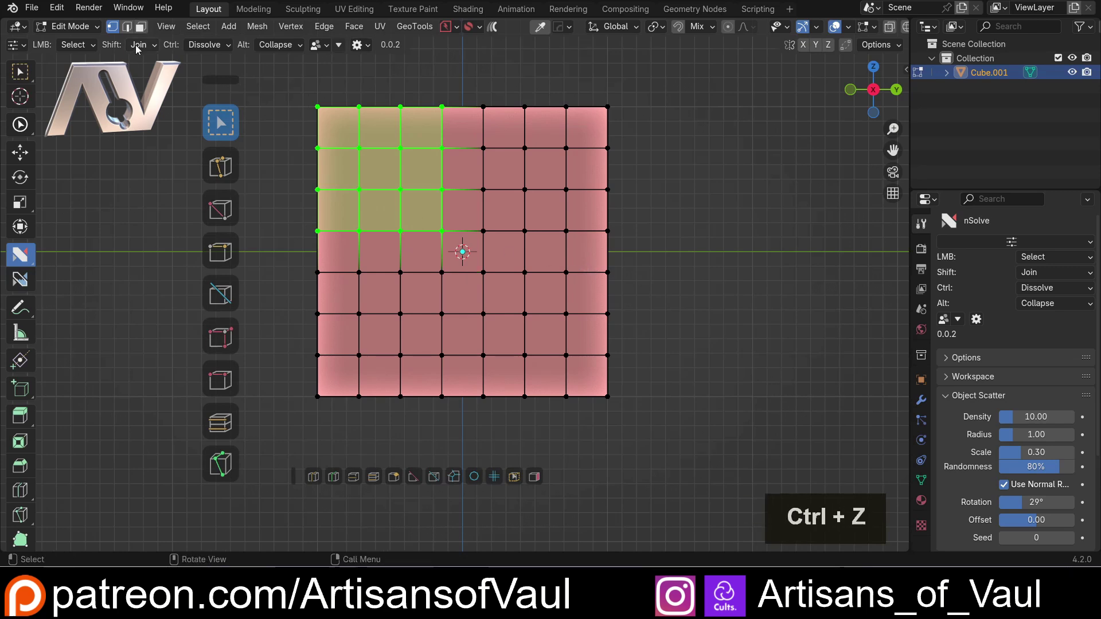
Set nSolve's Shift, Ctrl and Alt actions to Select
{"action": "left_click", "coordinate": [150, 46]}
{"action": "left_click", "coordinate": [152, 72]}
{"action": "left_click", "coordinate": [209, 44]}
{"action": "left_click", "coordinate": [229, 73]}
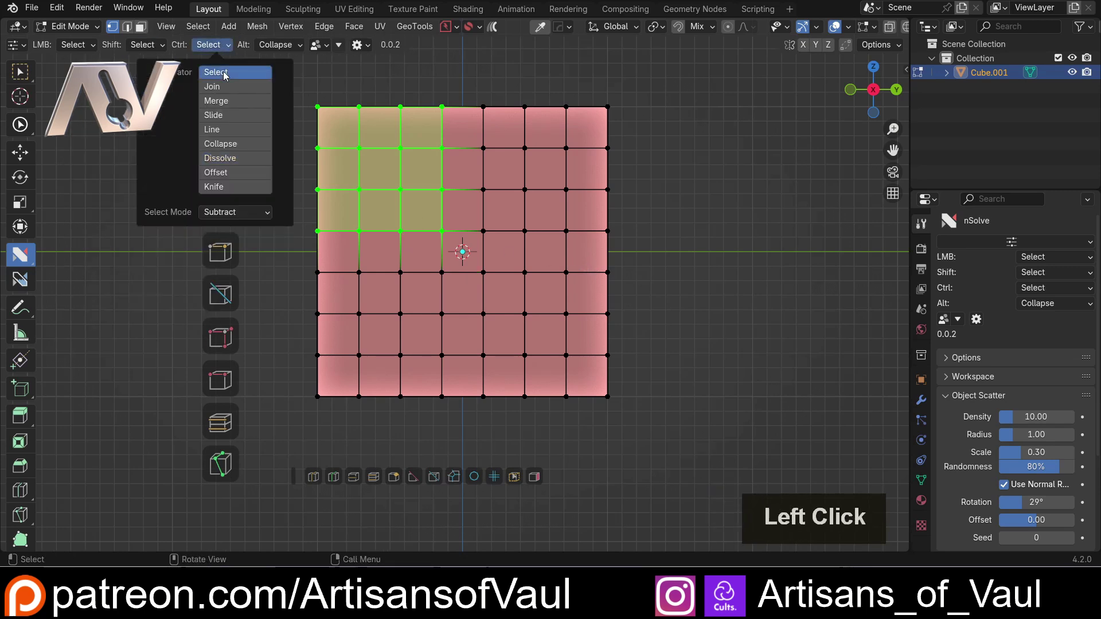
{"action": "left_click", "coordinate": [272, 45]}
{"action": "left_click", "coordinate": [281, 73]}
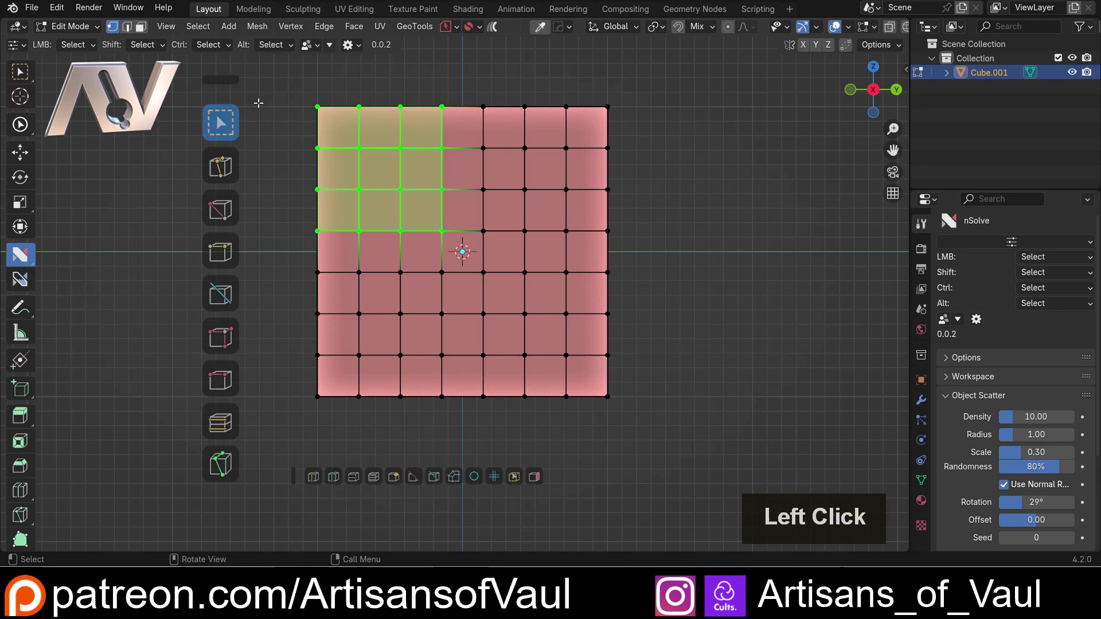
Refine the selection by adding the lower-right vertex block, subtracting a small bottom-edge patch and intersecting with the middle of the face
{"action": "left_click_drag", "start_coordinate": [289, 92], "coordinate": [622, 410]}
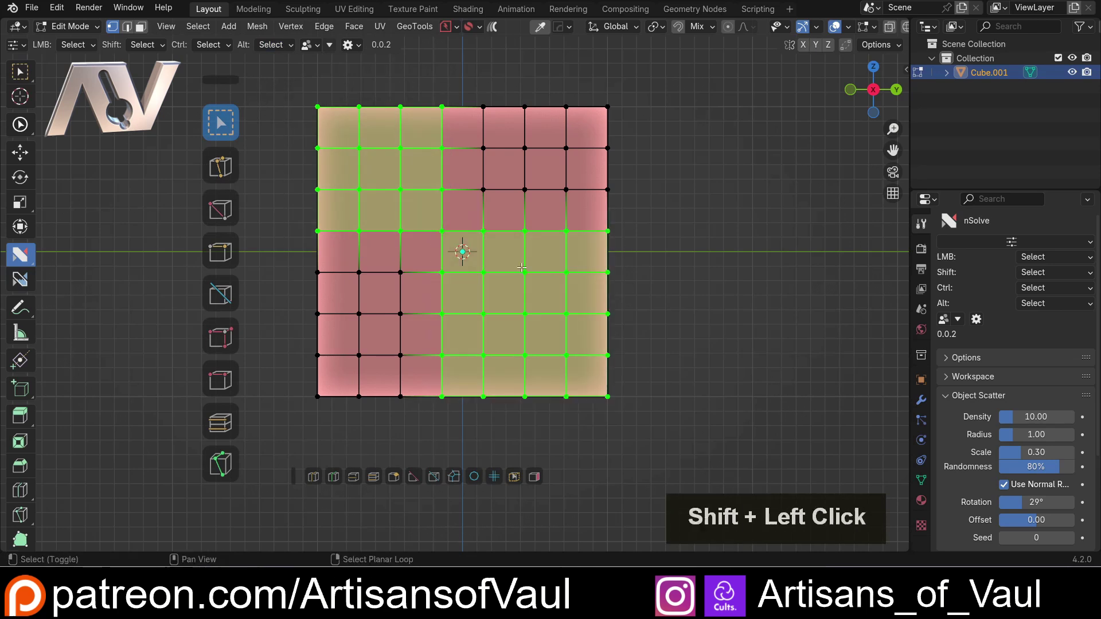
{"action": "left_click_drag", "start_coordinate": [402, 347], "coordinate": [497, 408], "text": "ctrl"}
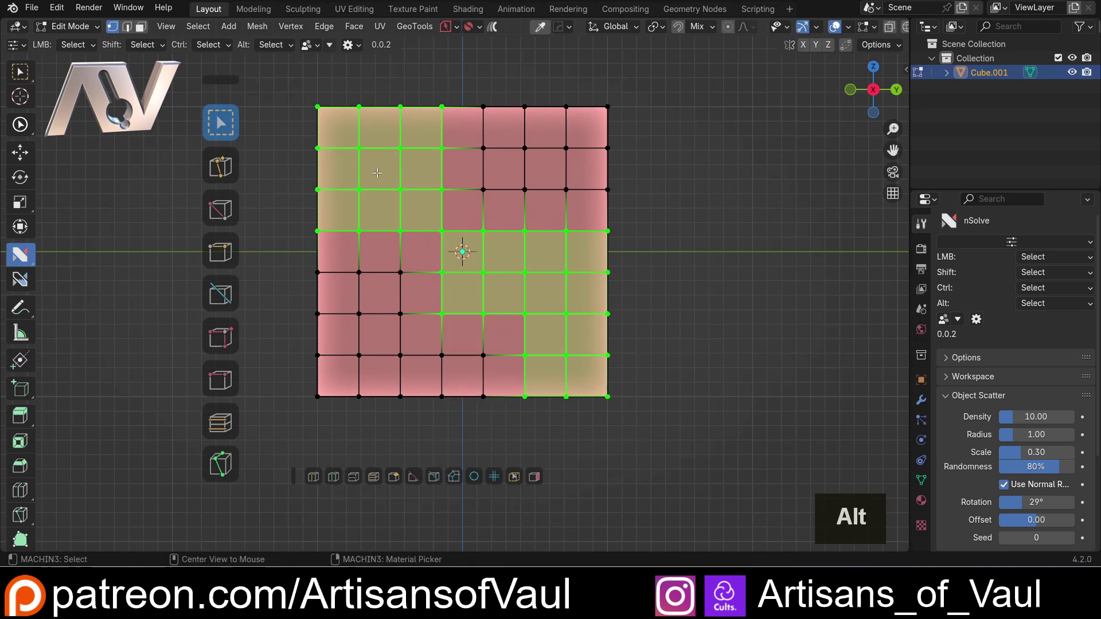
{"action": "left_click_drag", "start_coordinate": [374, 136], "coordinate": [538, 372], "text": "alt"}
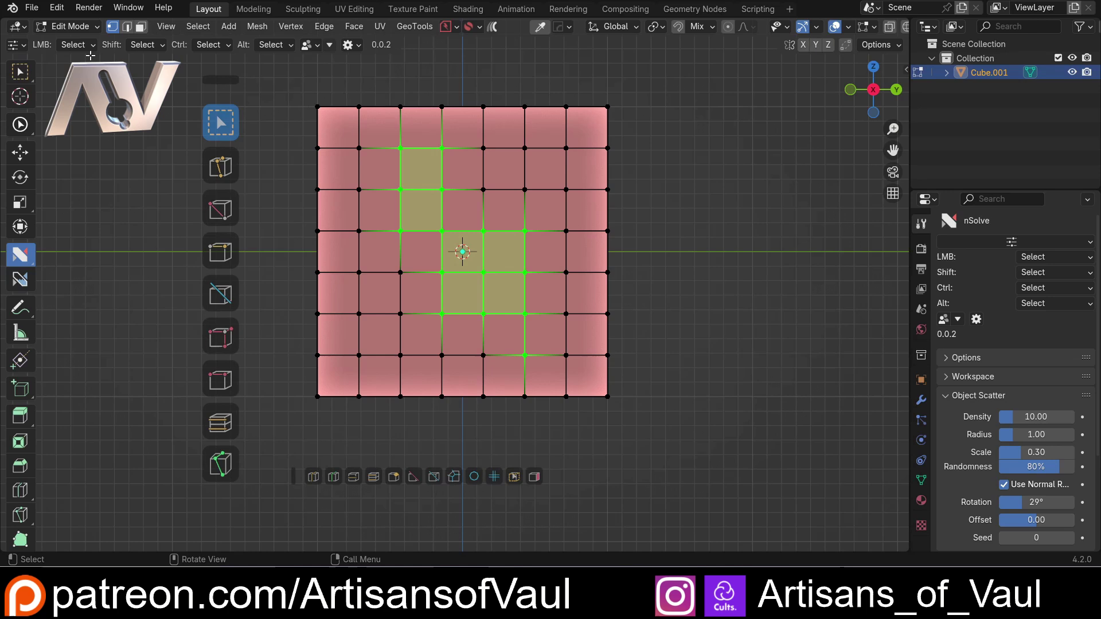
Select only the vertex at the face's upper-left corner
{"action": "left_click", "coordinate": [318, 47]}
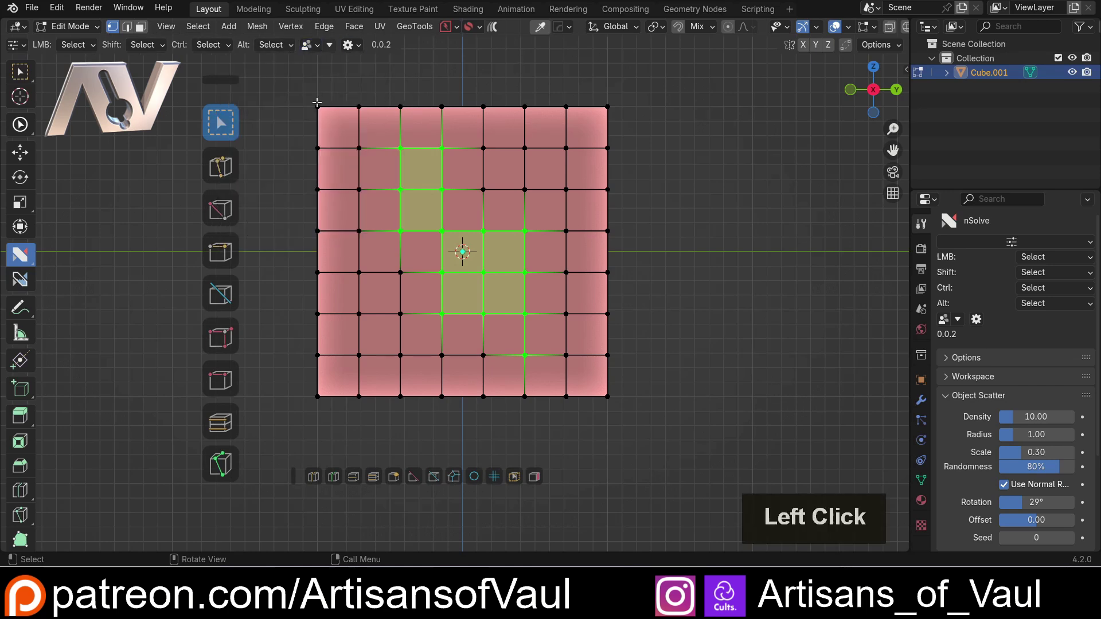
{"action": "left_click", "coordinate": [317, 103]}
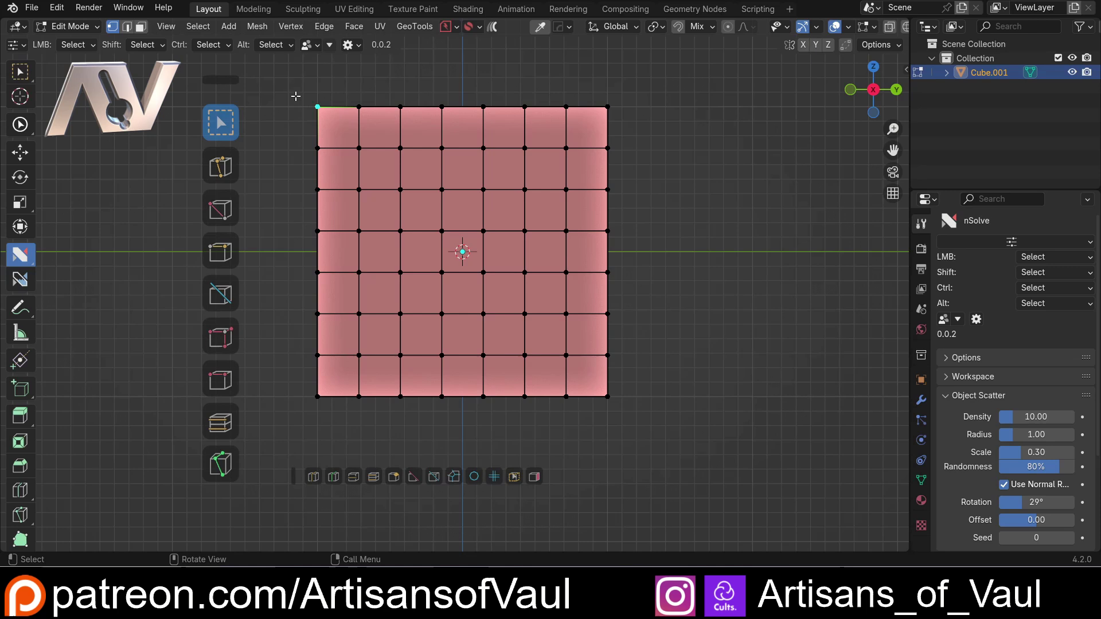